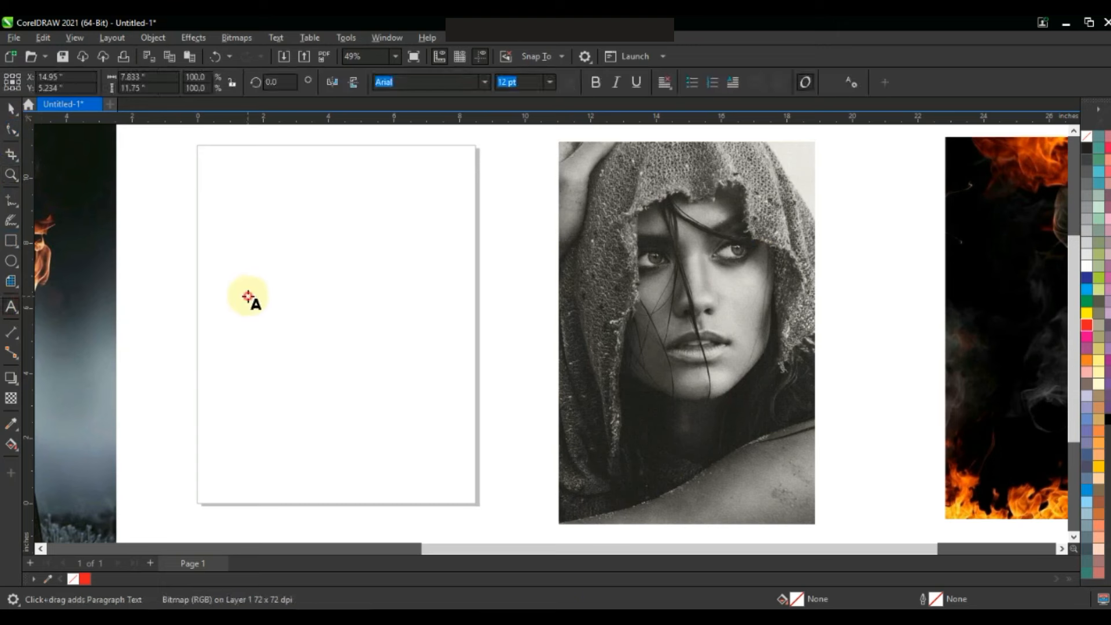
# - Add the text "wrong way" on the page in Arial and enlarge it to about 87.5 pt
pyautogui.click(11, 108)
pyautogui.moveTo(307, 305); pyautogui.dragTo(441, 370)
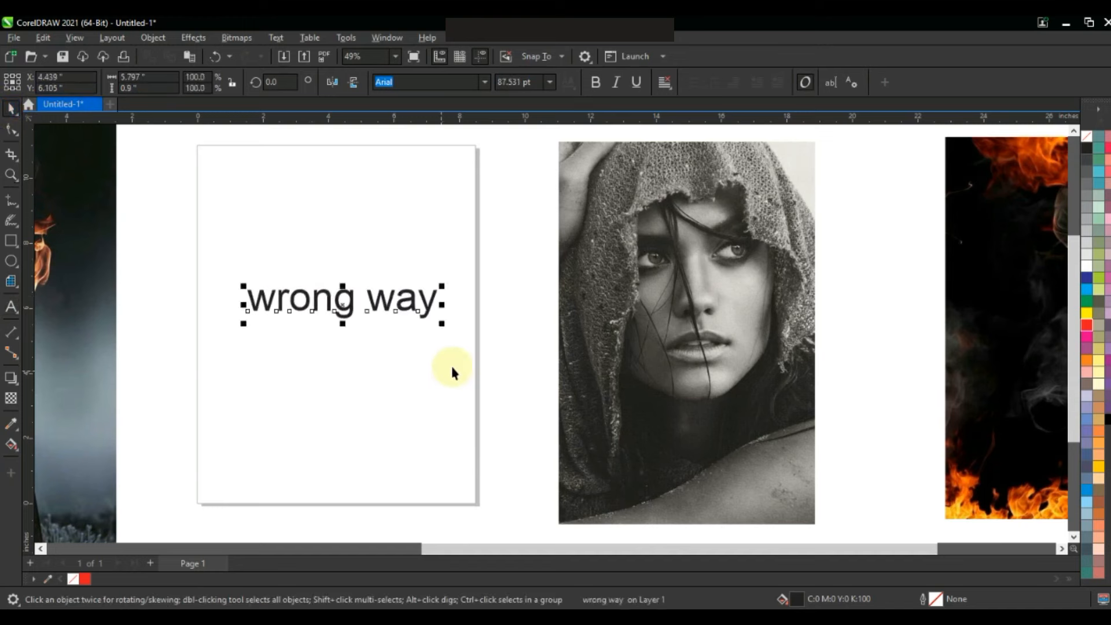
# - Apply a black elliptical Vignette to the hooded portrait with Offset 91 and Fade 75
pyautogui.click(662, 310)
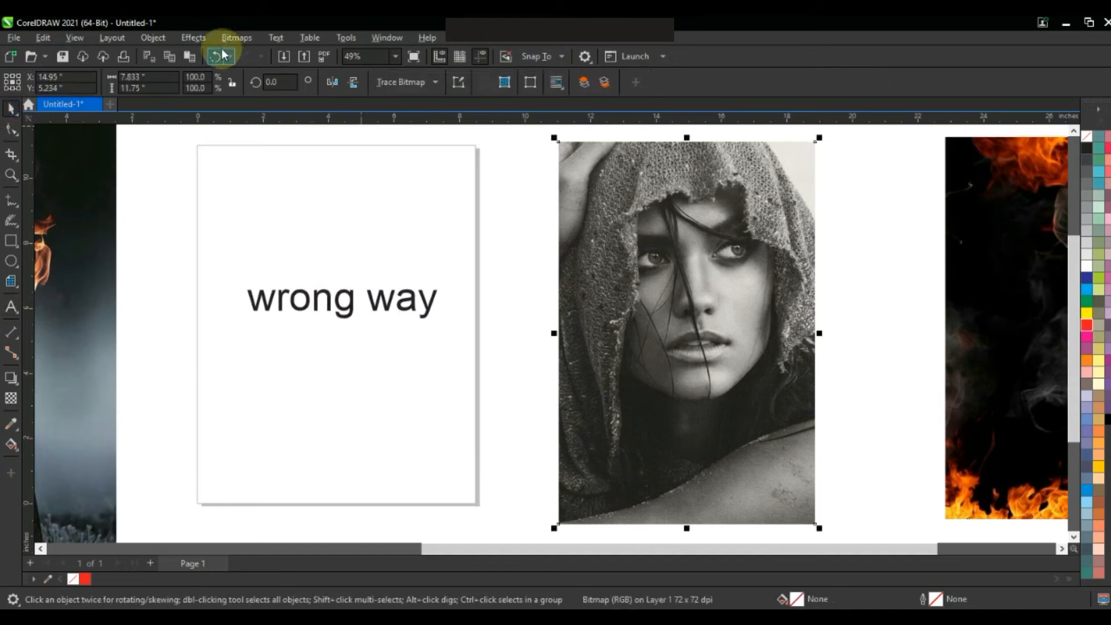
pyautogui.click(202, 41)
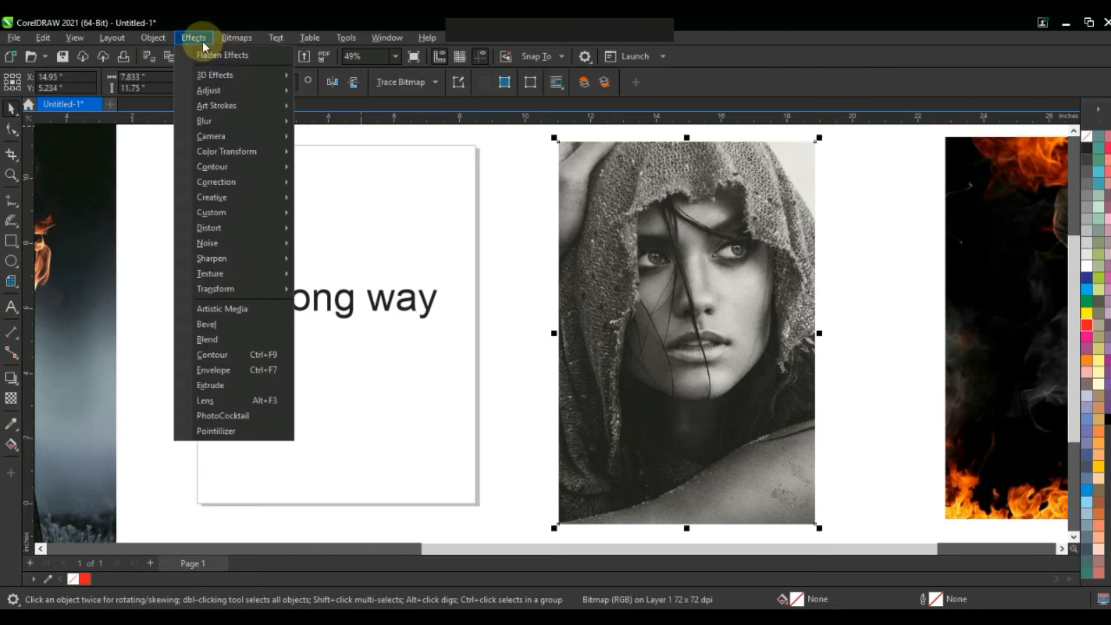
pyautogui.moveTo(220, 197)
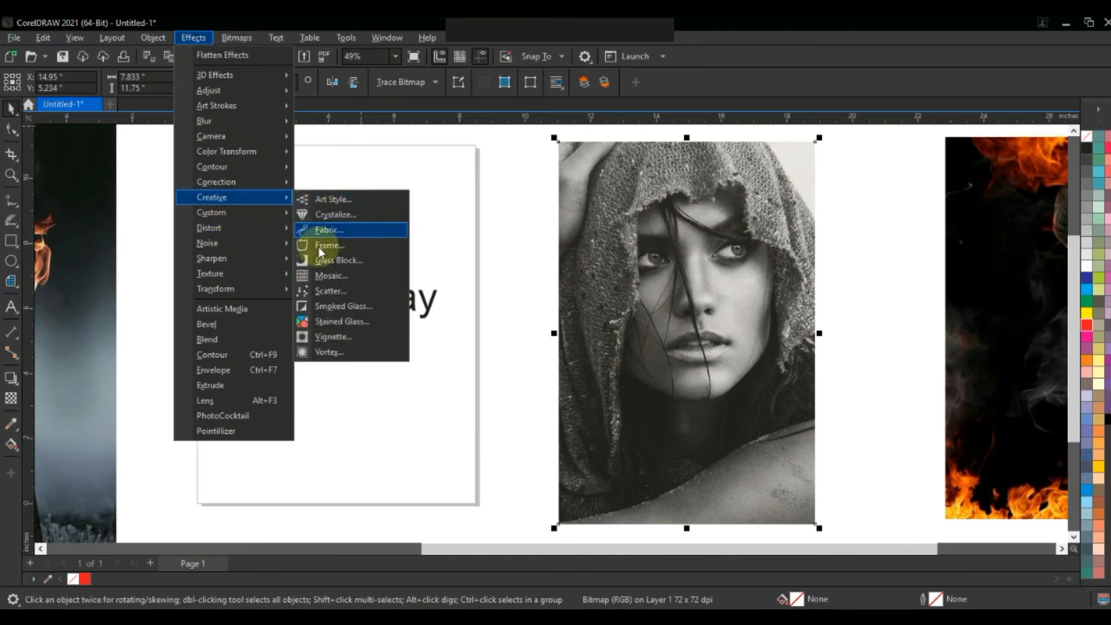
pyautogui.click(335, 337)
pyautogui.moveTo(542, 183); pyautogui.dragTo(467, 166)
pyautogui.click(505, 349)
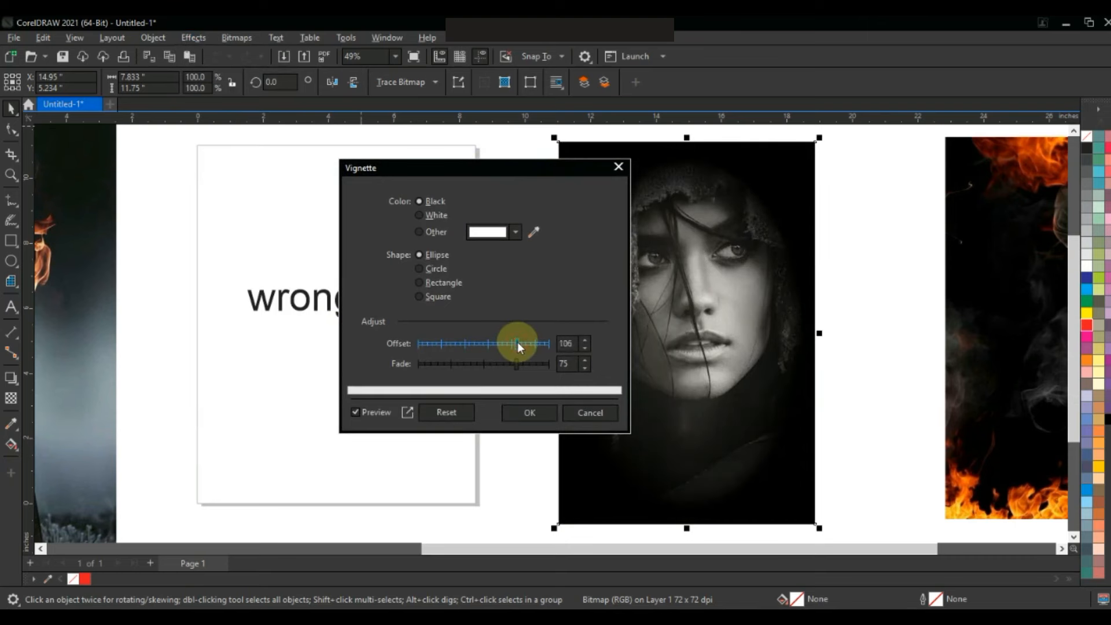
pyautogui.click(504, 344)
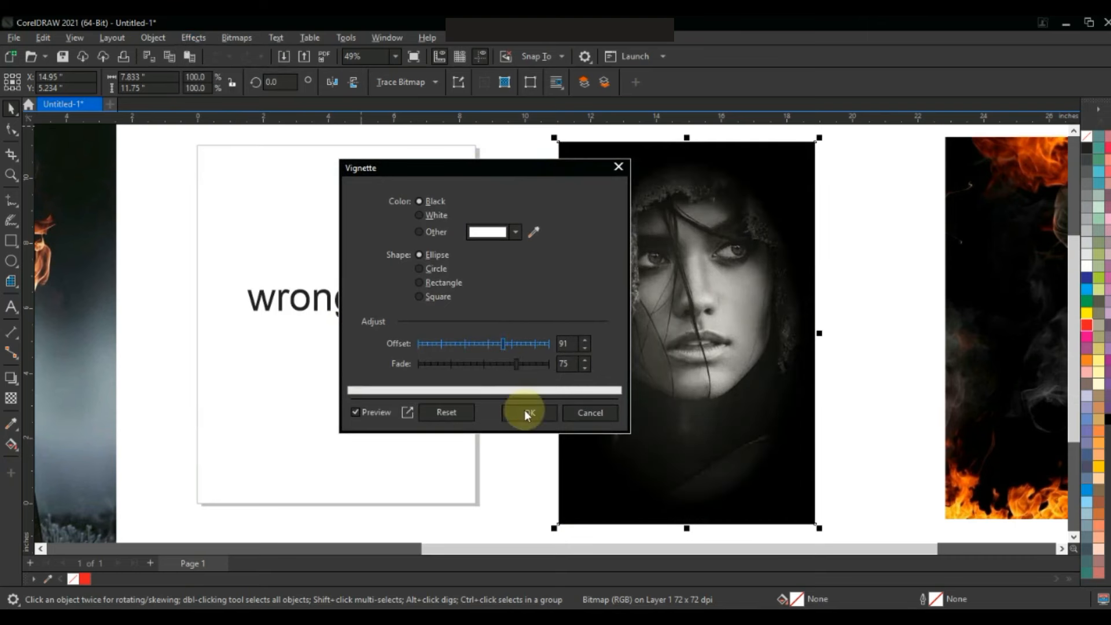
pyautogui.click(524, 411)
# - Try the vignetted portrait over the black flame image, then move it back off beside that image
pyautogui.scroll(-1, 509, 383)
pyautogui.moveTo(648, 346); pyautogui.dragTo(954, 344)
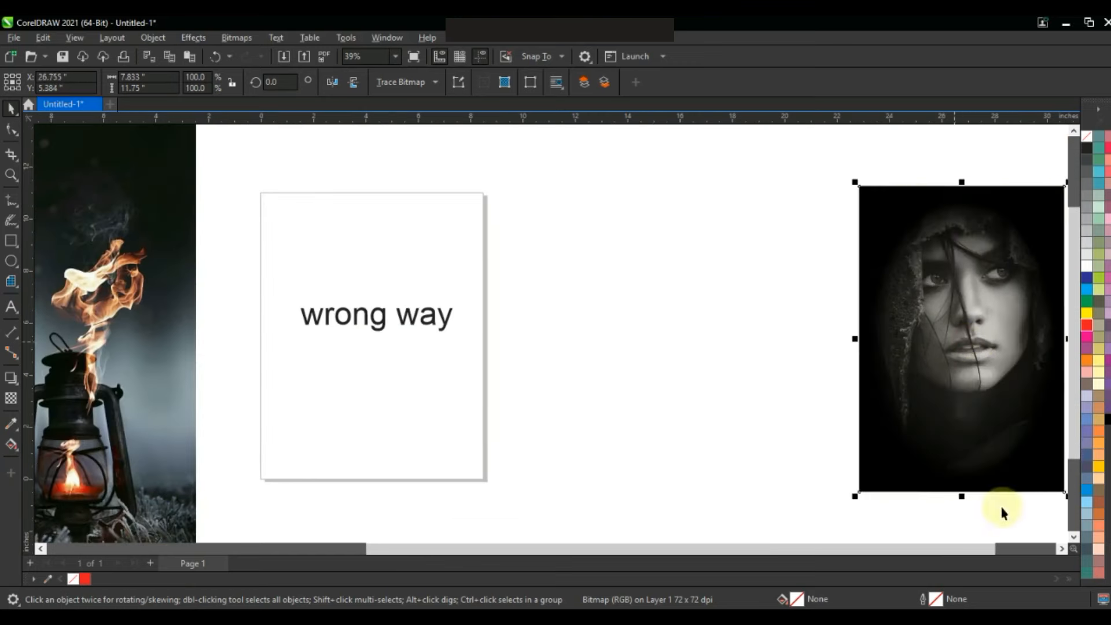
pyautogui.click(1063, 549)
pyautogui.click(816, 391)
pyautogui.moveTo(729, 392); pyautogui.dragTo(550, 384)
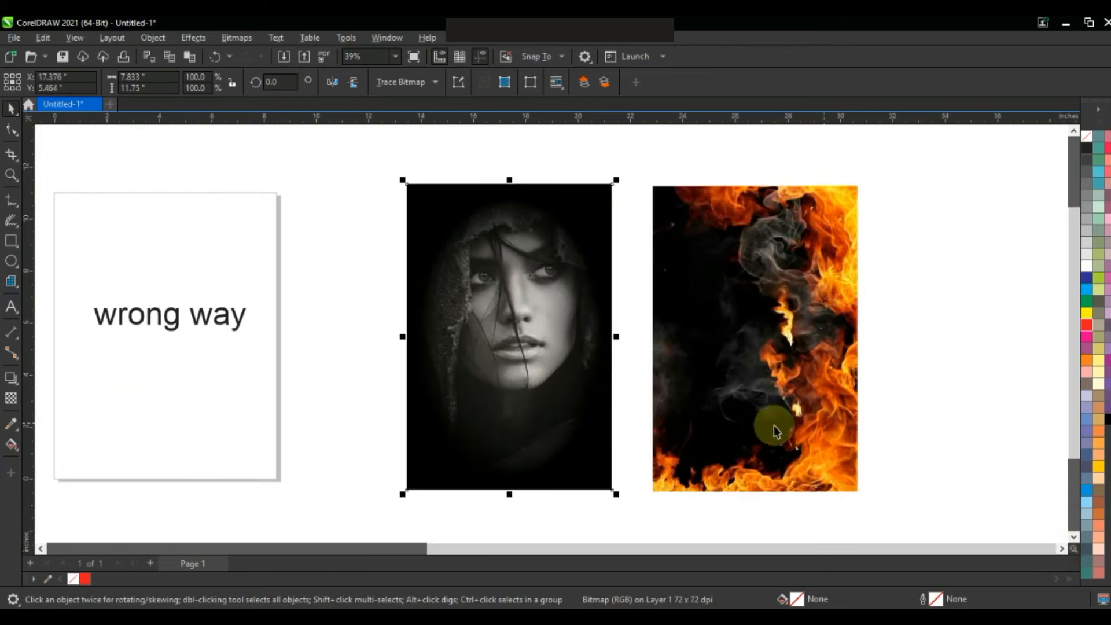
# - Undo the portrait's moves and its black vignette
pyautogui.hotkey('ctrl', 'z')
pyautogui.hotkey('ctrl', 'z')
pyautogui.hotkey('ctrl', 'z')
pyautogui.hotkey('ctrl', 'z')
pyautogui.hotkey('ctrl', 'z')
pyautogui.hotkey('ctrl', 'z')
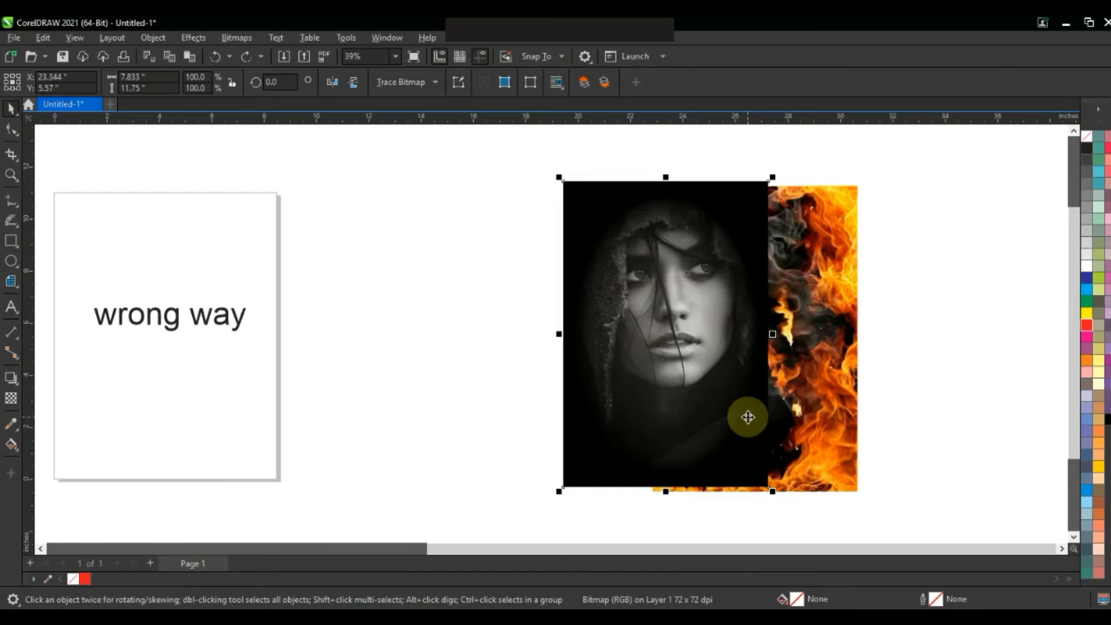
# - Change the page text from "wrong way" to "Right way" and deselect it
pyautogui.click(203, 317)
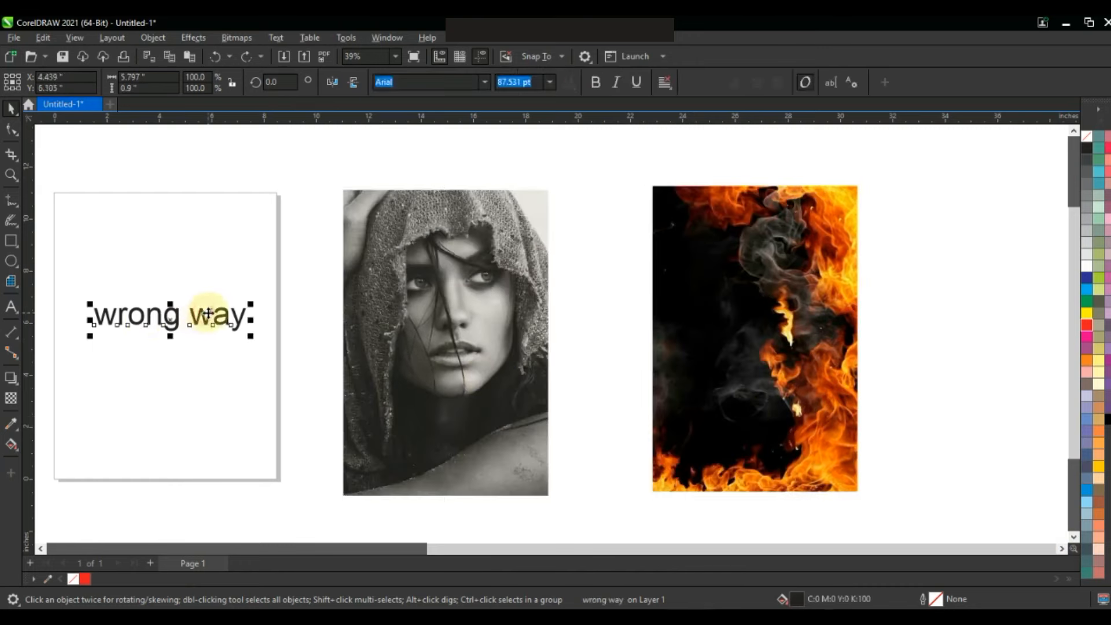
pyautogui.click(10, 310)
pyautogui.hotkey('shift', 'Right')
pyautogui.hotkey('shift', 'Right')
pyautogui.hotkey('shift', 'Right')
pyautogui.hotkey('shift', 'Right')
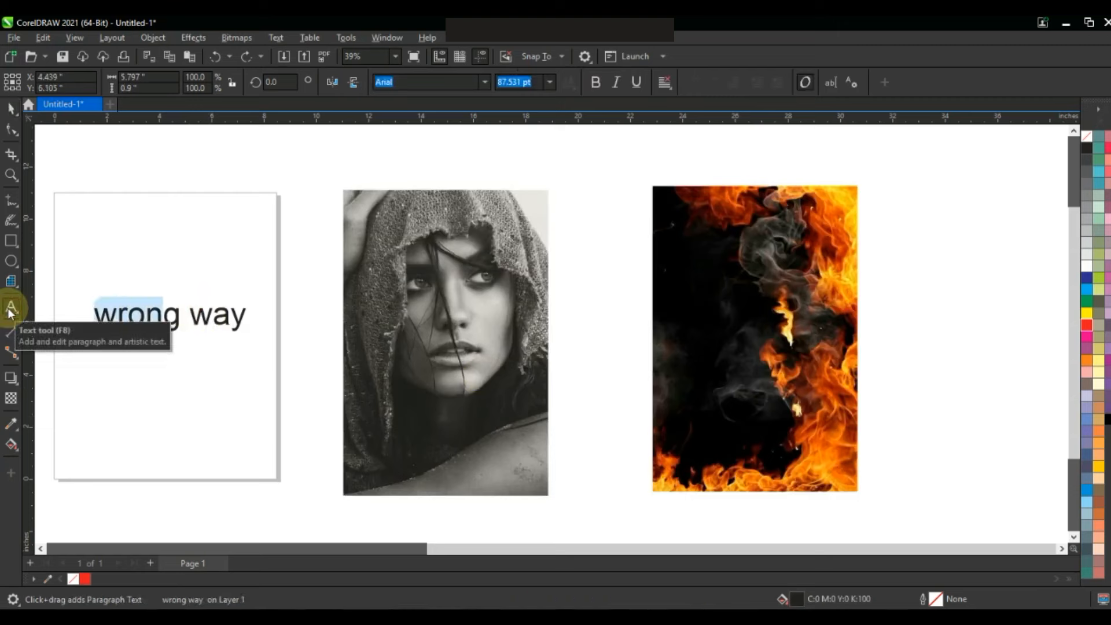
pyautogui.write('Rig')
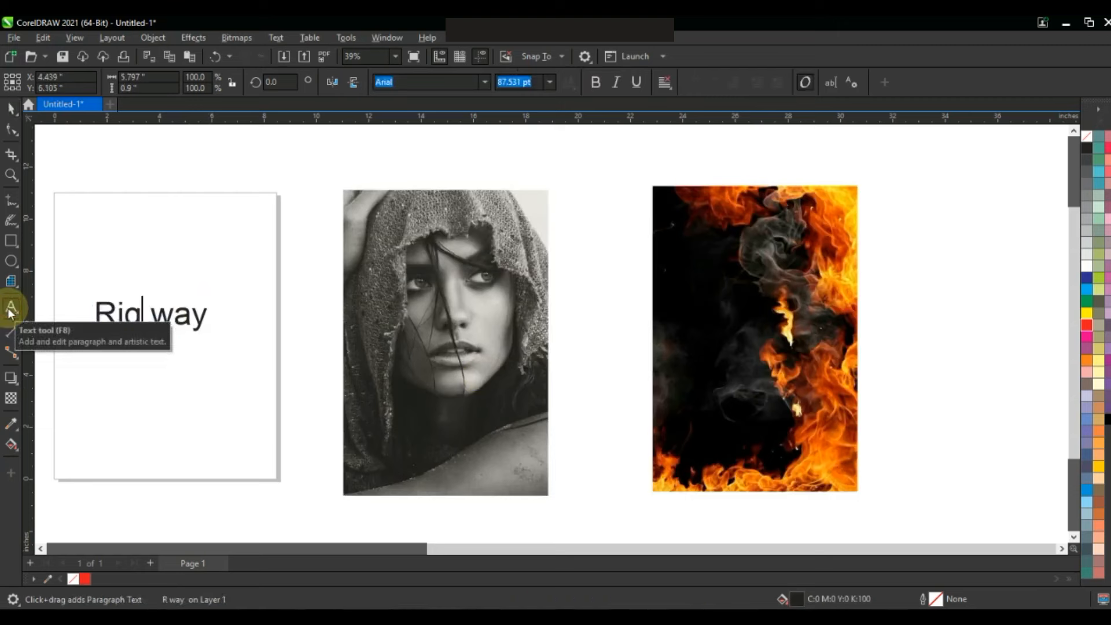
pyautogui.write('ht')
pyautogui.click(11, 108)
pyautogui.click(211, 210)
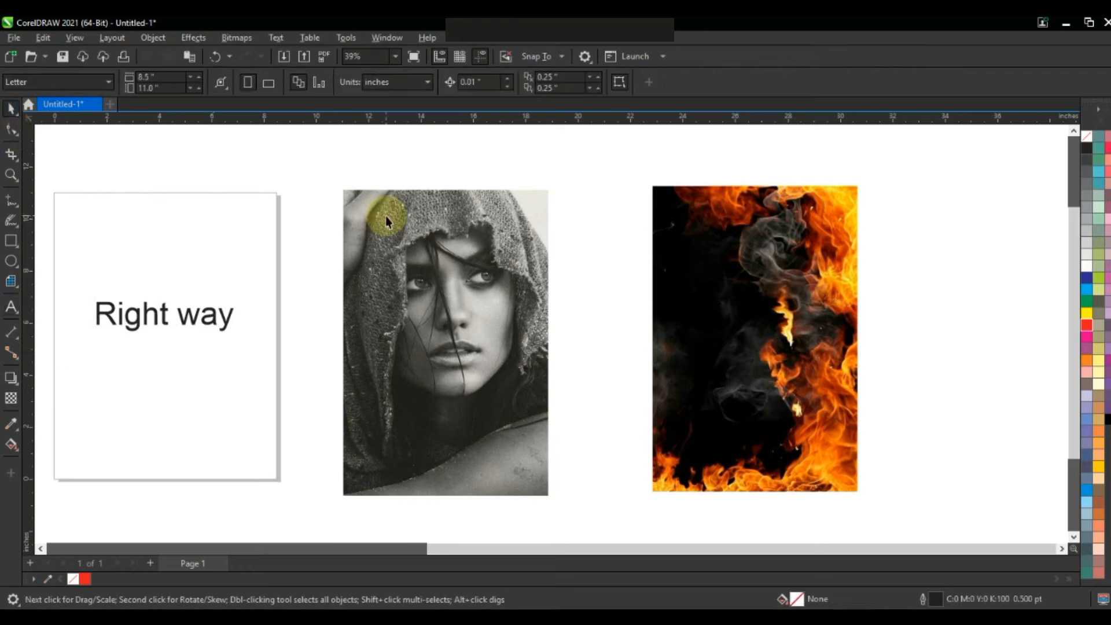
# - Convert the portrait to a 300 dpi CMYK Color (32-bit) bitmap with anti-aliasing and a transparent background
pyautogui.click(410, 216)
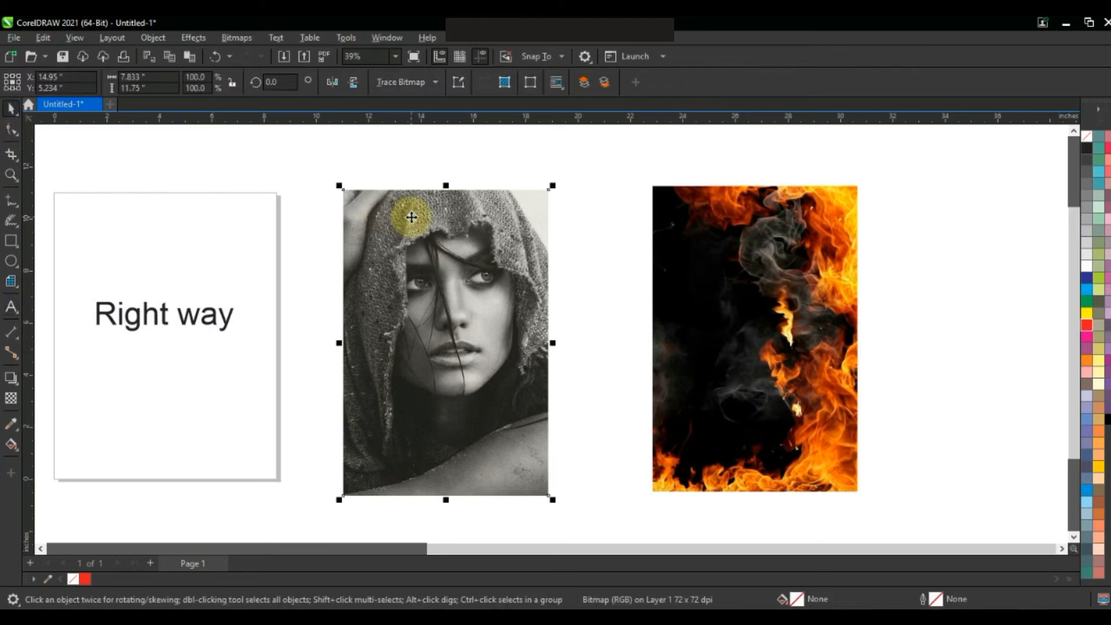
pyautogui.hotkey('shift', 'F2')
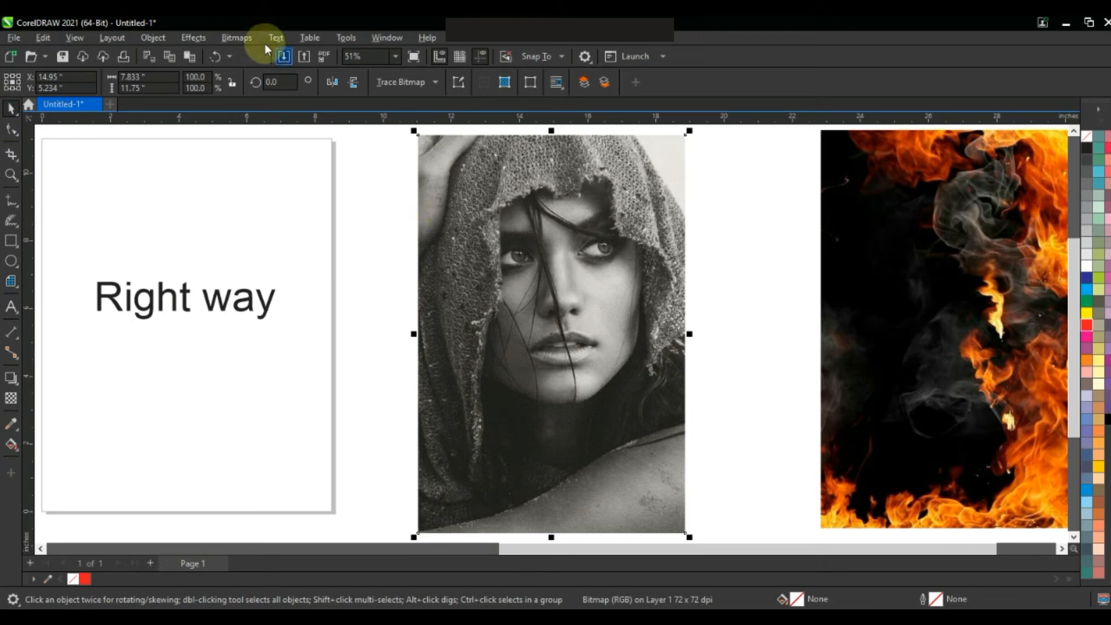
pyautogui.click(248, 37)
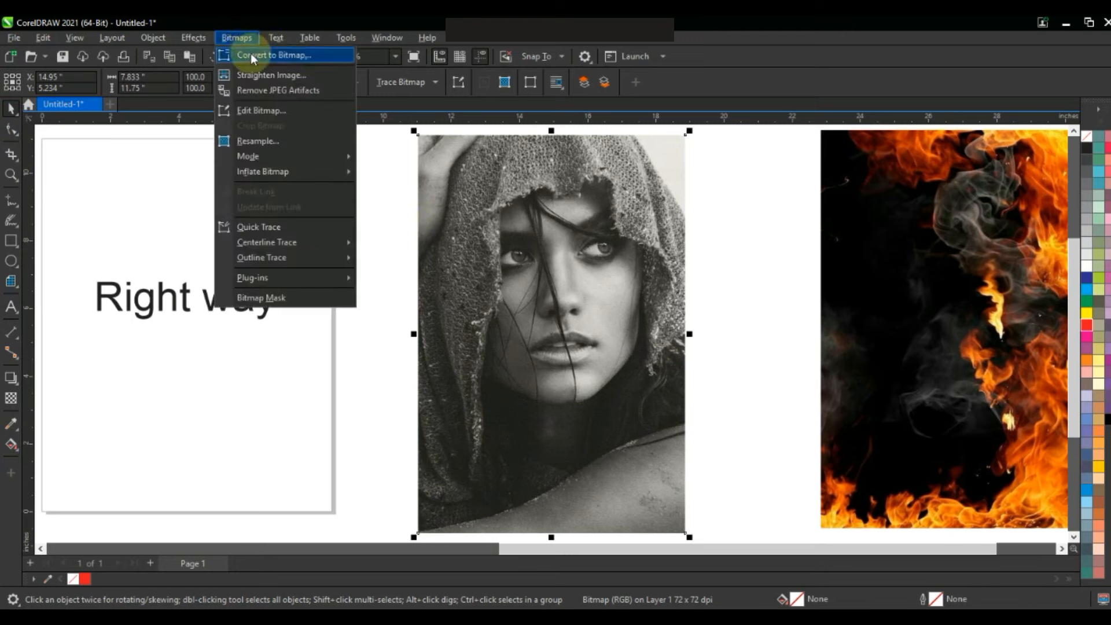
pyautogui.click(251, 53)
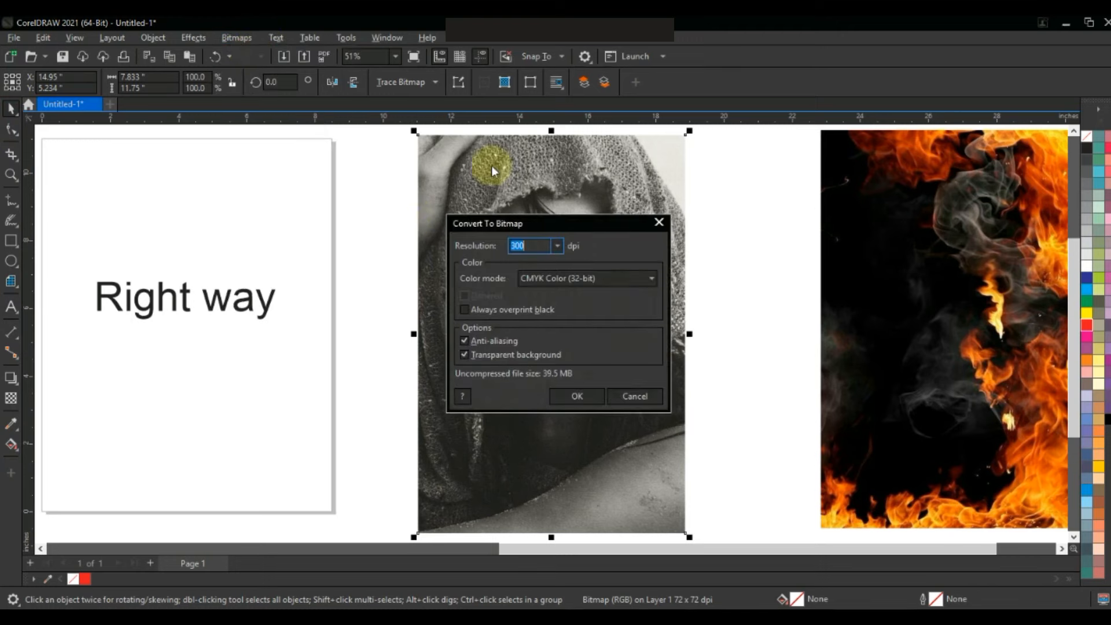
pyautogui.click(602, 273)
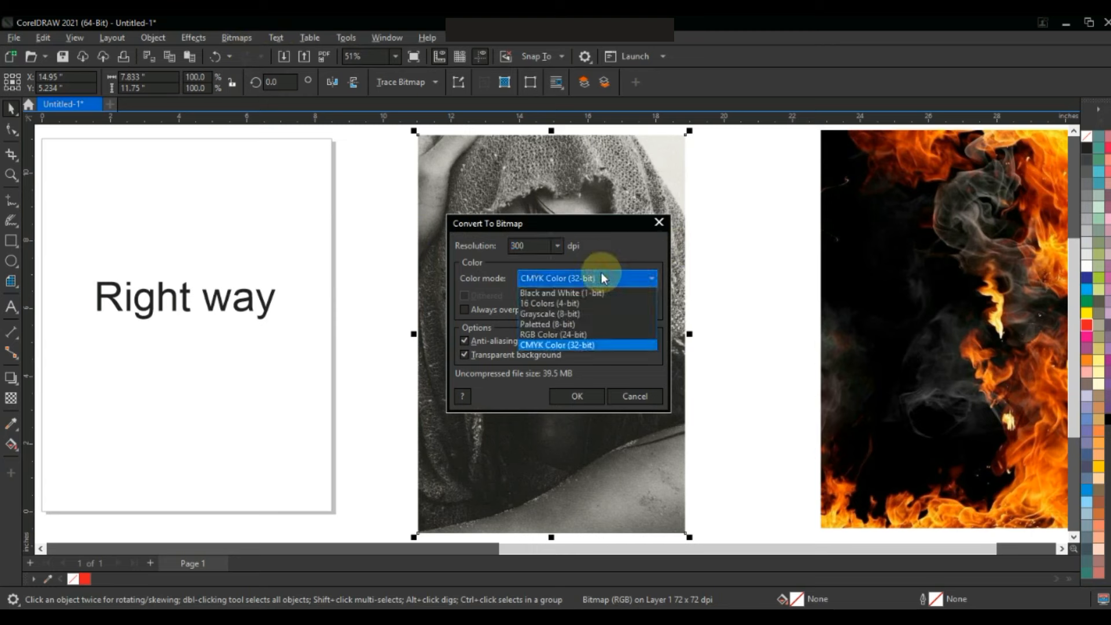
pyautogui.click(590, 346)
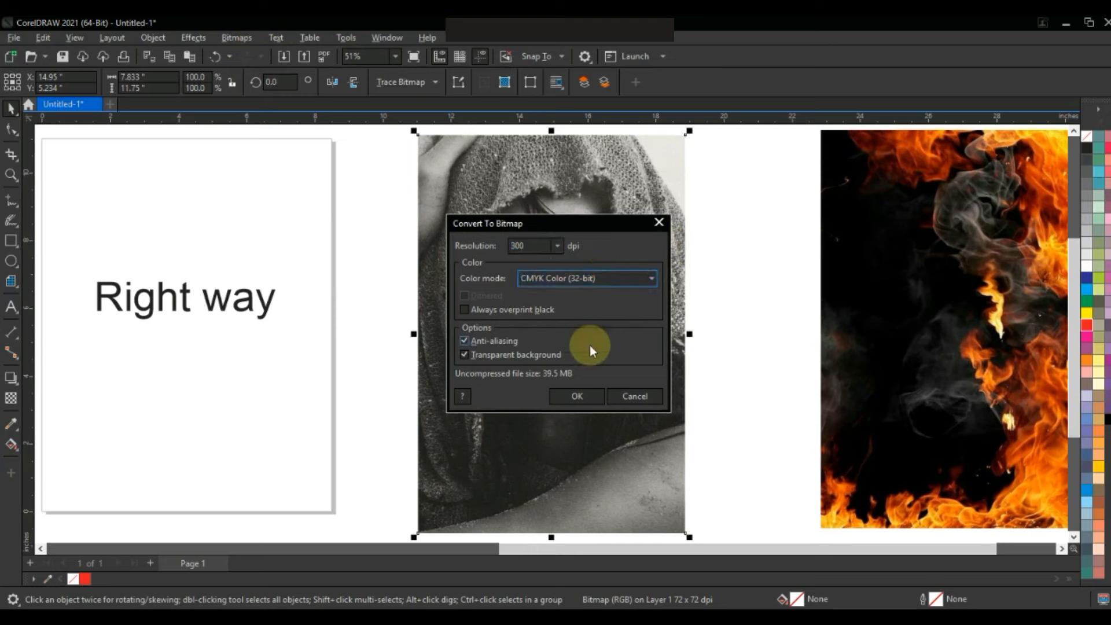
pyautogui.click(588, 397)
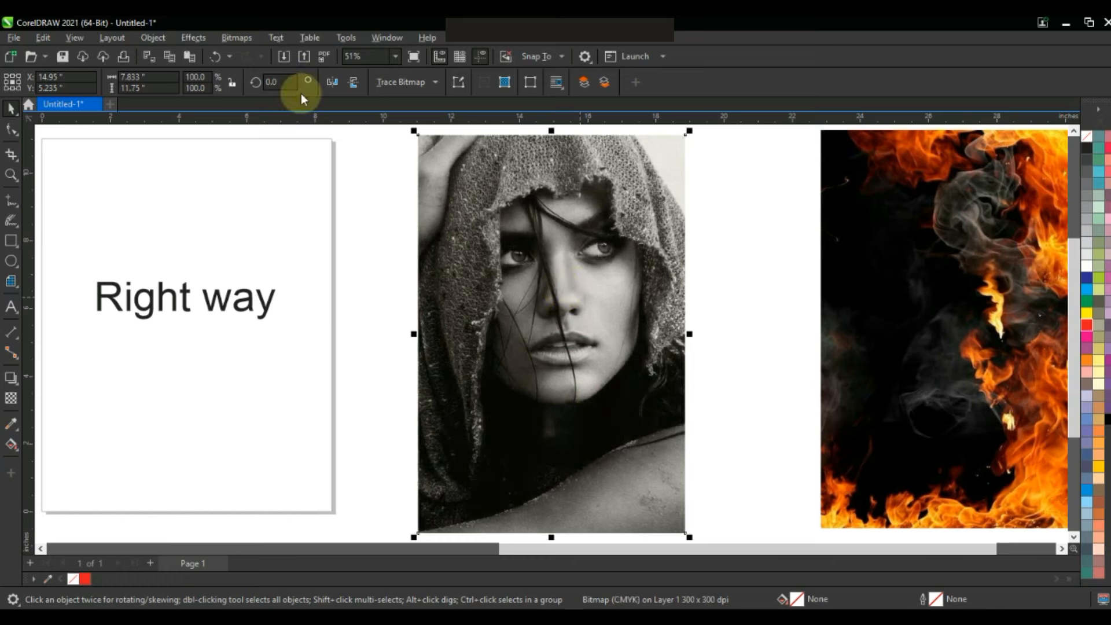
# - Apply an elliptical Vignette to the converted portrait with Offset 95 and a reduced Fade
pyautogui.click(185, 37)
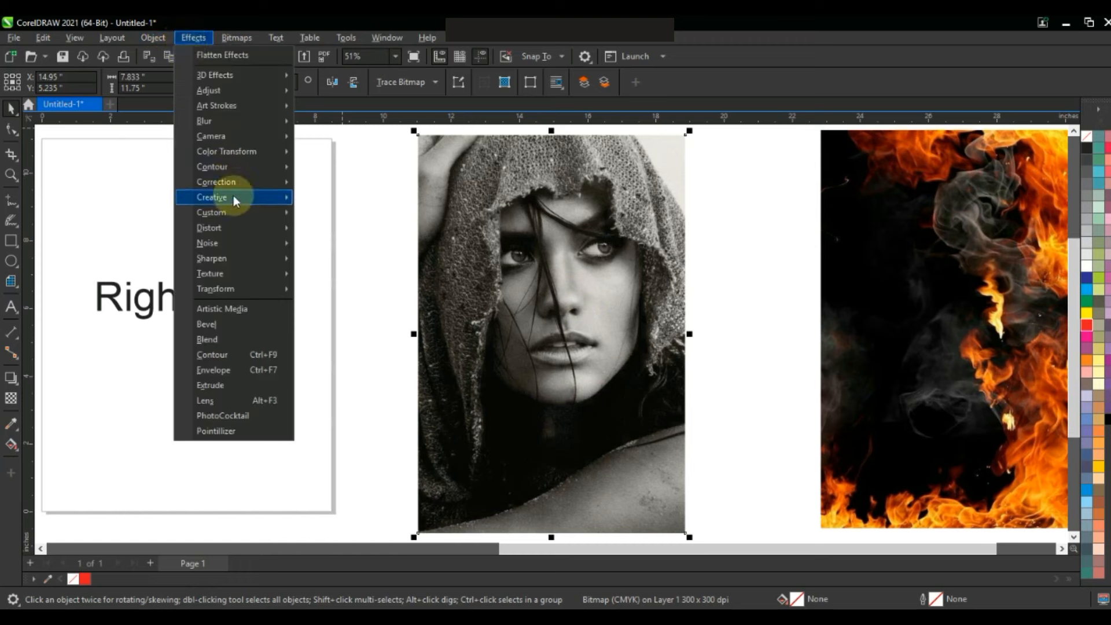
pyautogui.moveTo(234, 196)
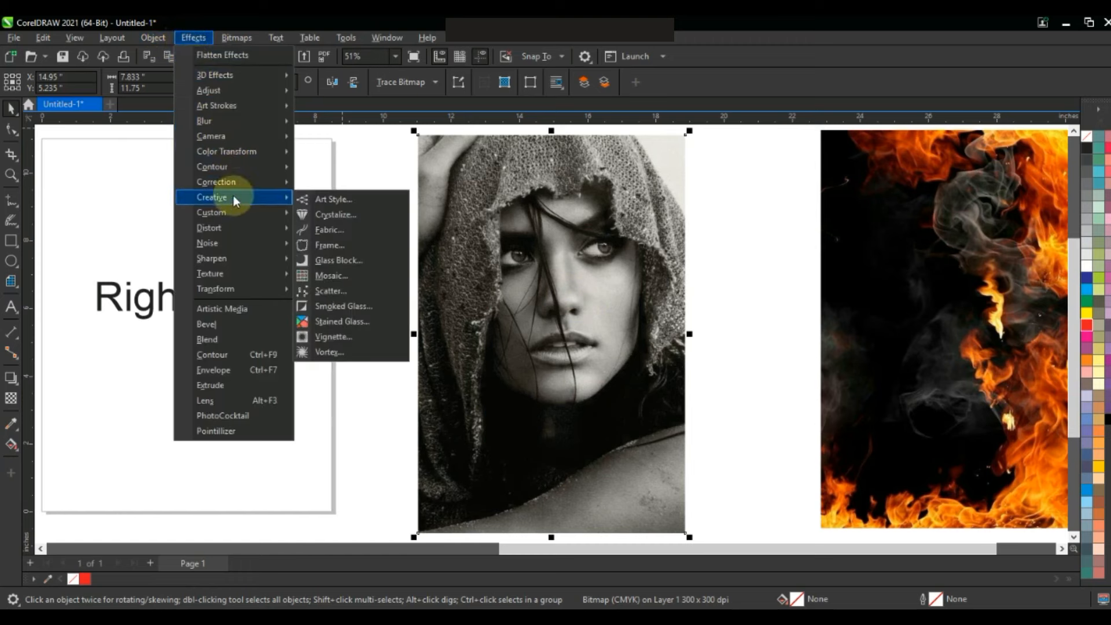
pyautogui.click(330, 342)
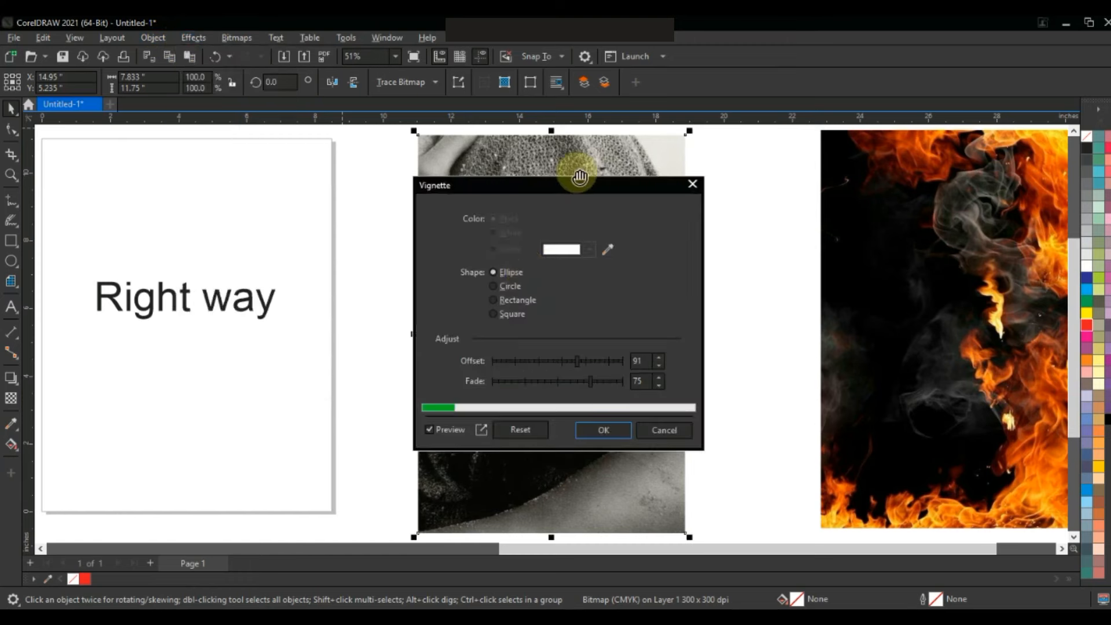
pyautogui.moveTo(560, 185); pyautogui.dragTo(810, 165)
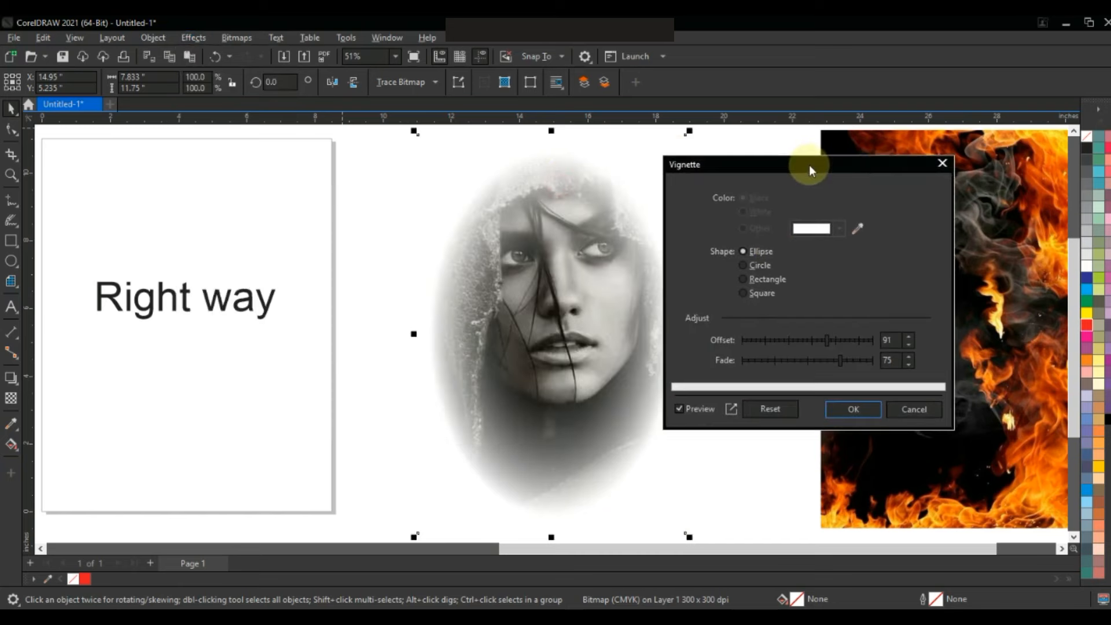
pyautogui.click(820, 338)
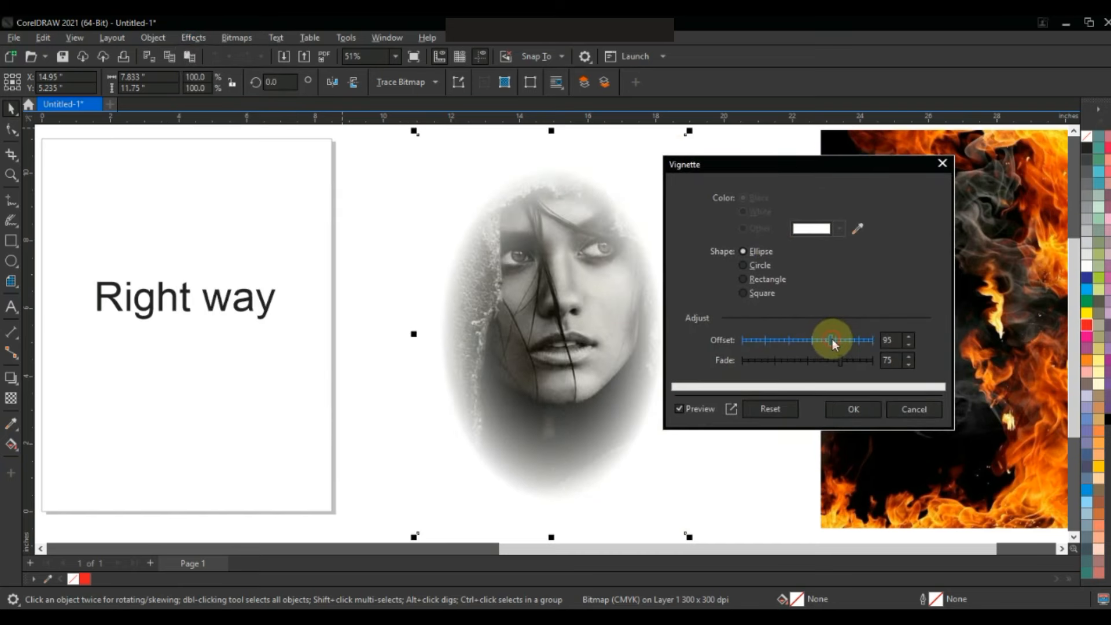
pyautogui.click(835, 360)
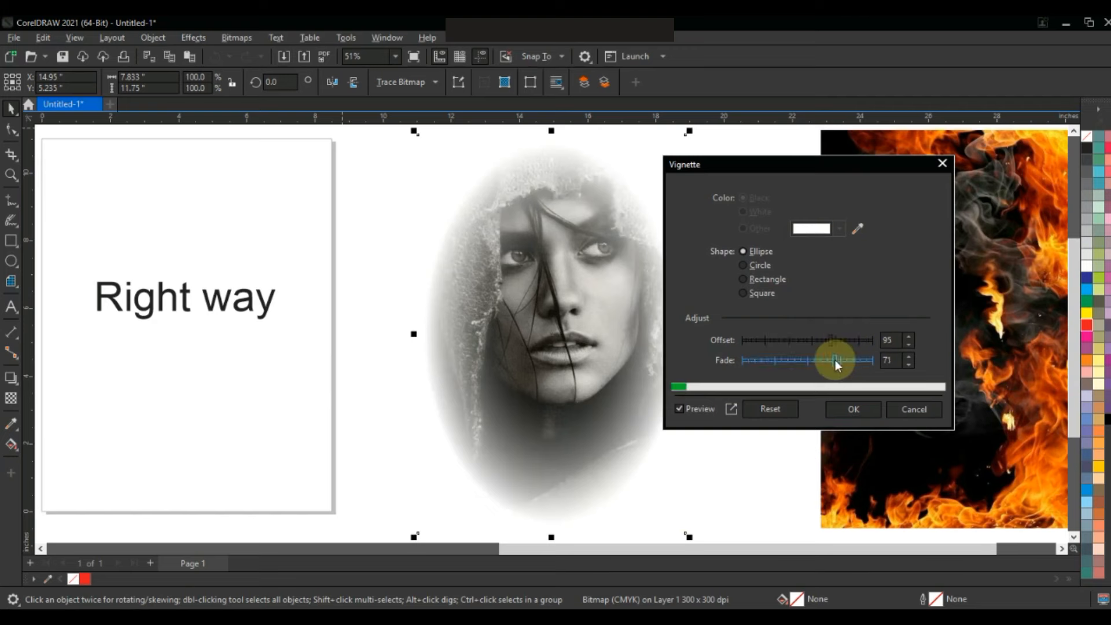
pyautogui.click(821, 360)
pyautogui.click(807, 359)
pyautogui.click(839, 411)
# - Position the faded portrait over the black flame image and enlarge it to about 117%, roughly 9.16 by 13.74 inches
pyautogui.scroll(-1, 442, 288)
pyautogui.moveTo(523, 334); pyautogui.dragTo(830, 366)
pyautogui.click(952, 172)
pyautogui.hotkey('shift', 'F2')
pyautogui.moveTo(569, 358); pyautogui.dragTo(535, 387)
pyautogui.moveTo(655, 192); pyautogui.dragTo(683, 155)
pyautogui.moveTo(570, 302); pyautogui.dragTo(575, 314)
pyautogui.scroll(-1, 720, 253)
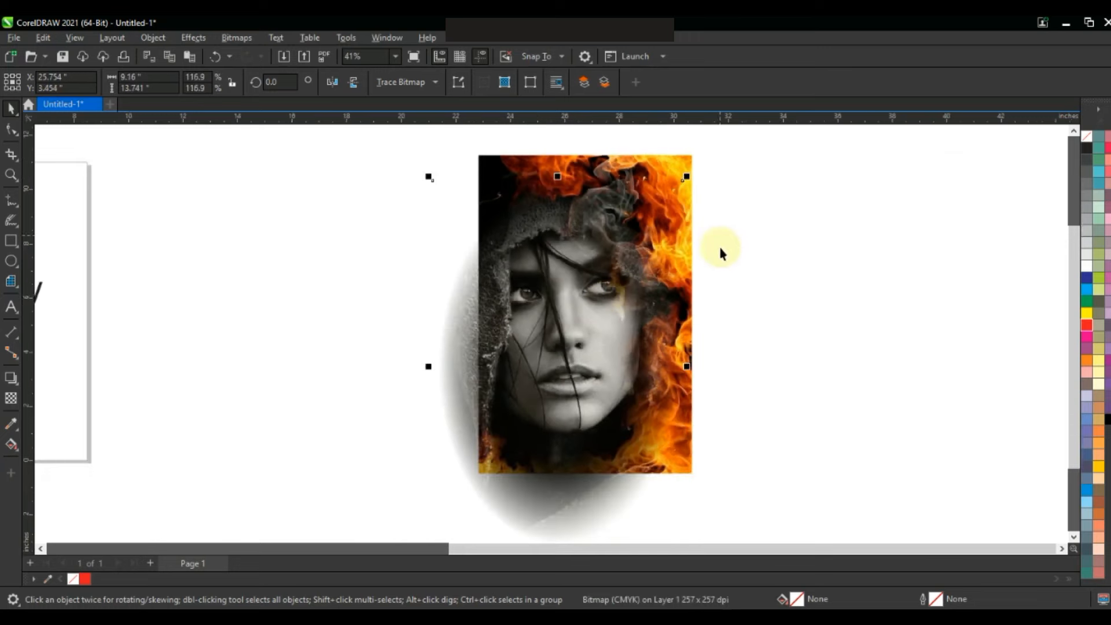
pyautogui.click(744, 299)
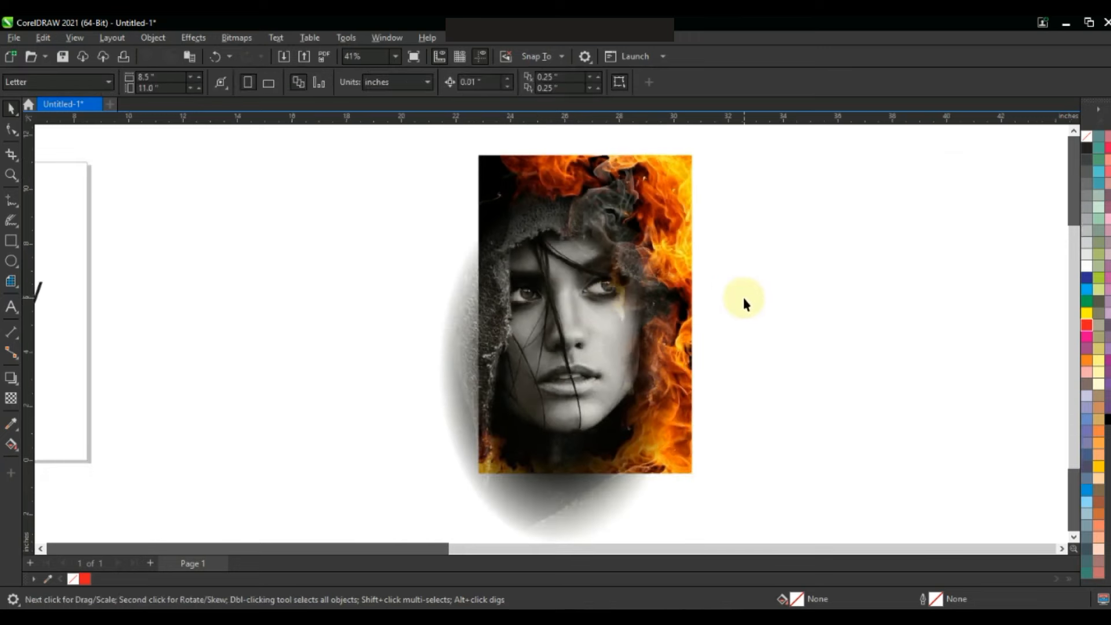
# - Draw a rectangle about 7.6 by 11.5 inches just inside the flame image's edges with a 3.0 pt outline
pyautogui.click(11, 241)
pyautogui.moveTo(478, 160); pyautogui.dragTo(688, 470)
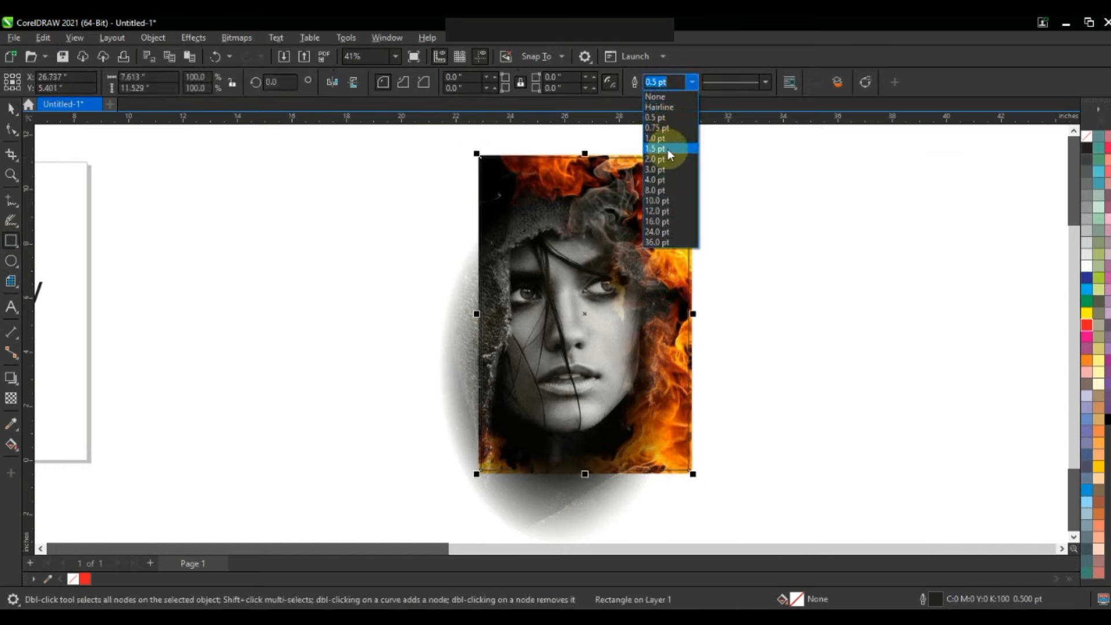
pyautogui.click(660, 170)
# - PowerClip the flame image inside the outlined rectangle and show all objects in the drawing
pyautogui.click(11, 175)
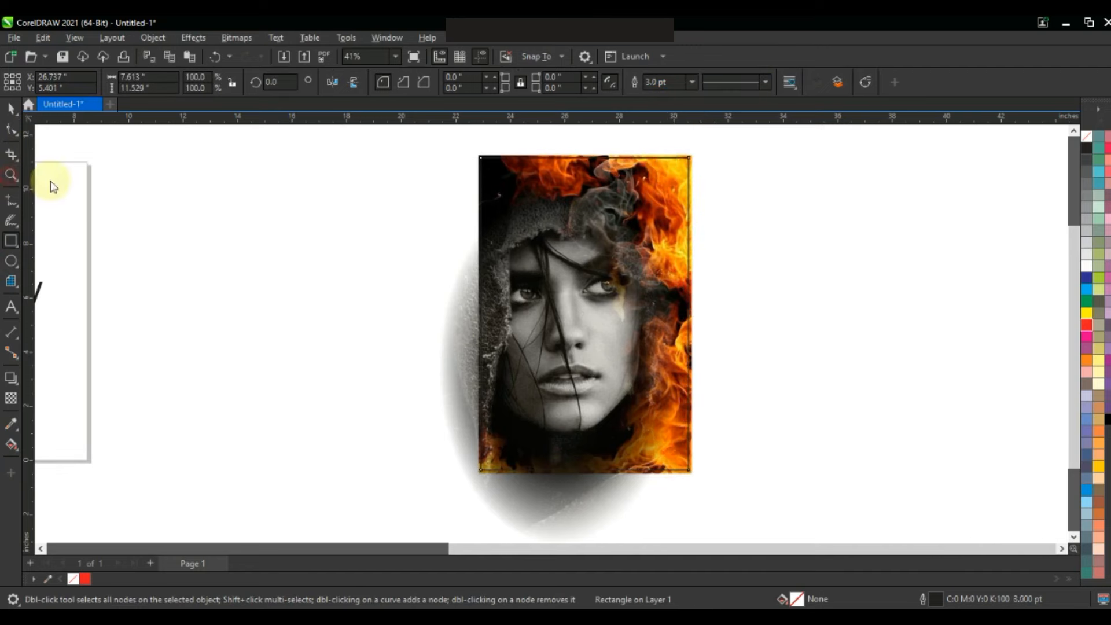
pyautogui.moveTo(435, 144); pyautogui.dragTo(752, 268)
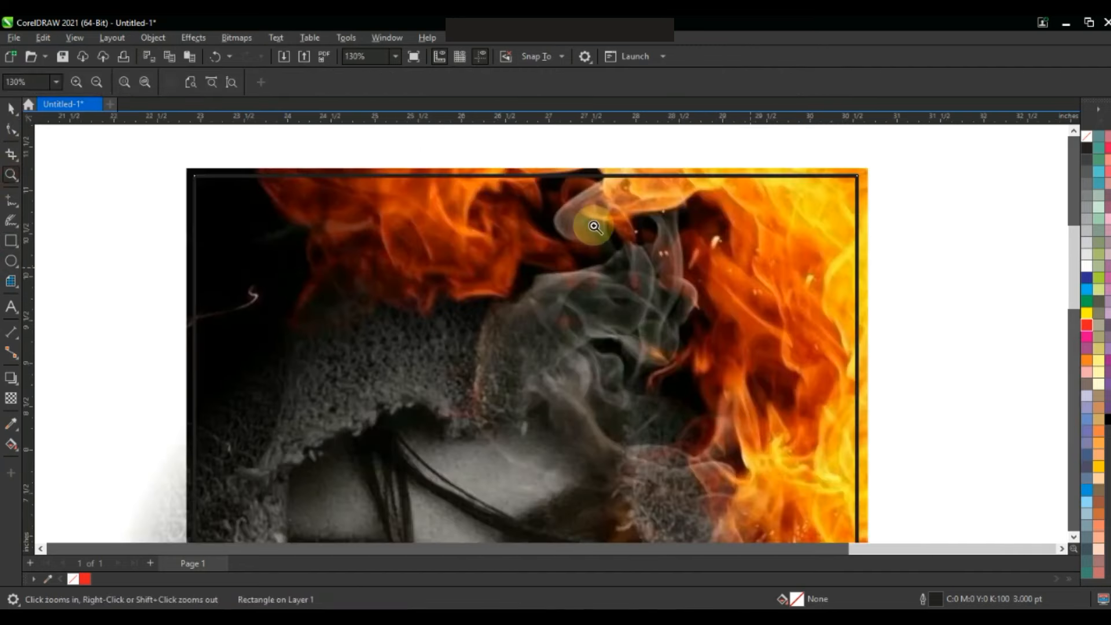
pyautogui.click(10, 110)
pyautogui.click(761, 169)
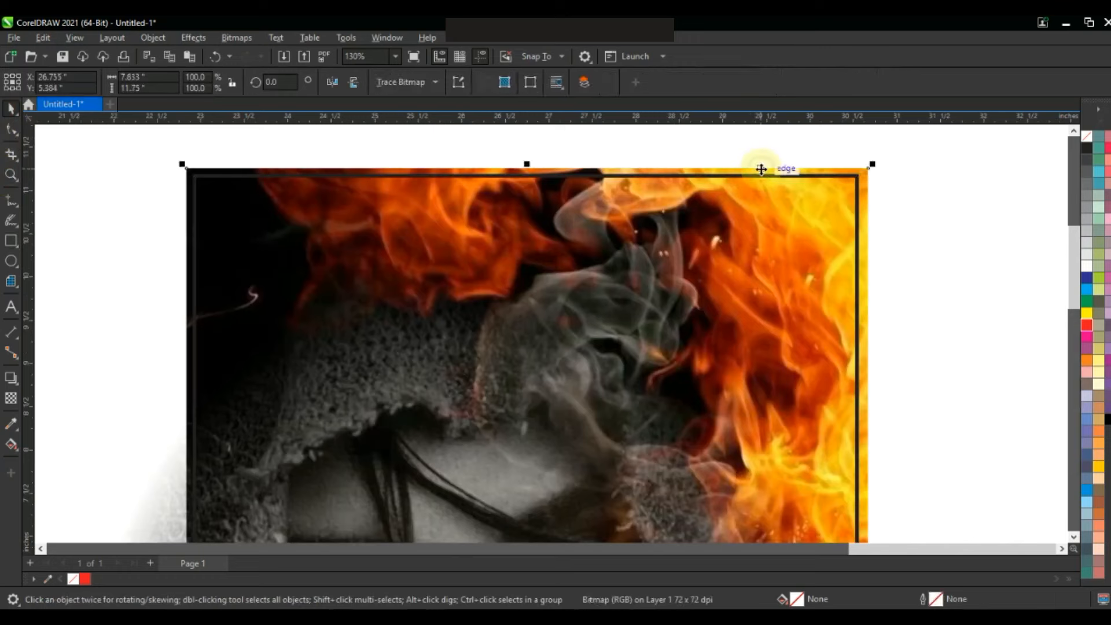
pyautogui.rightClick(762, 169)
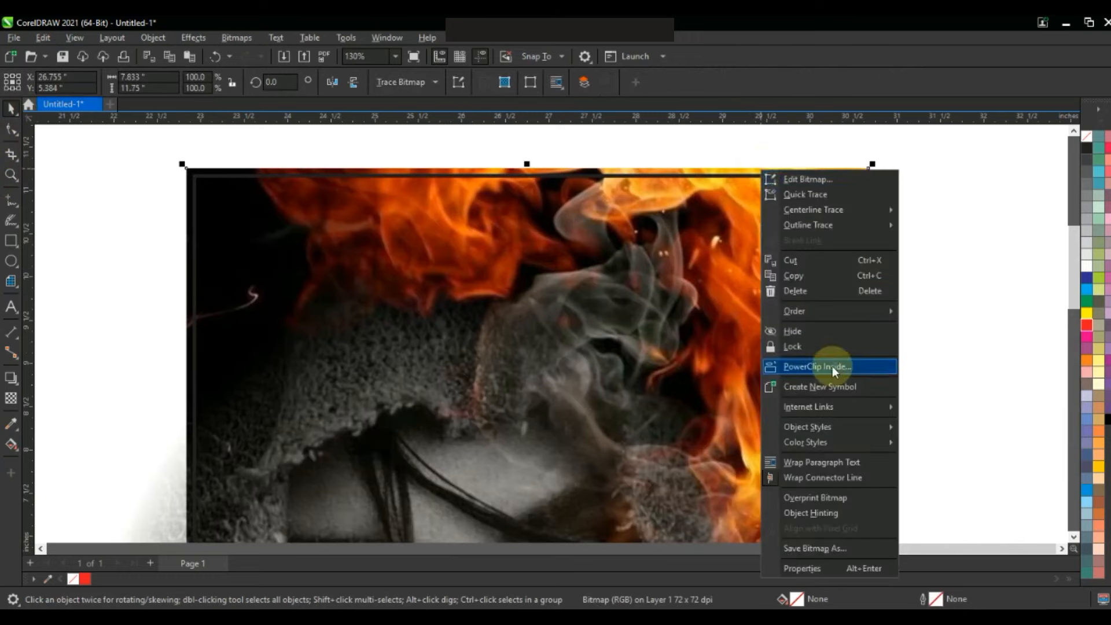
pyautogui.click(817, 366)
pyautogui.click(765, 176)
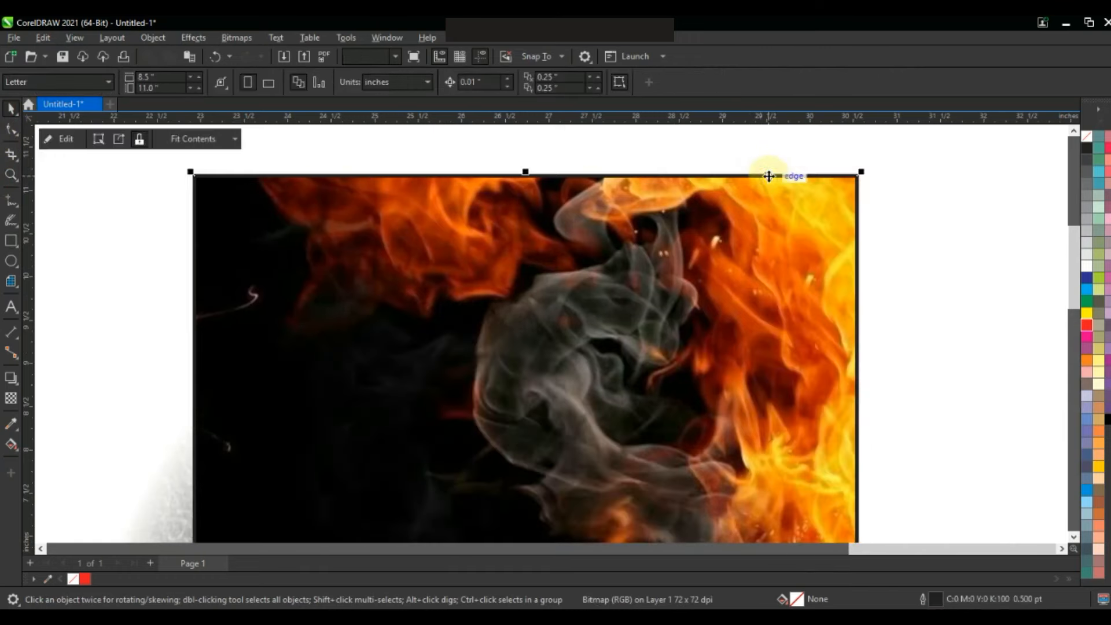
pyautogui.press('F4')
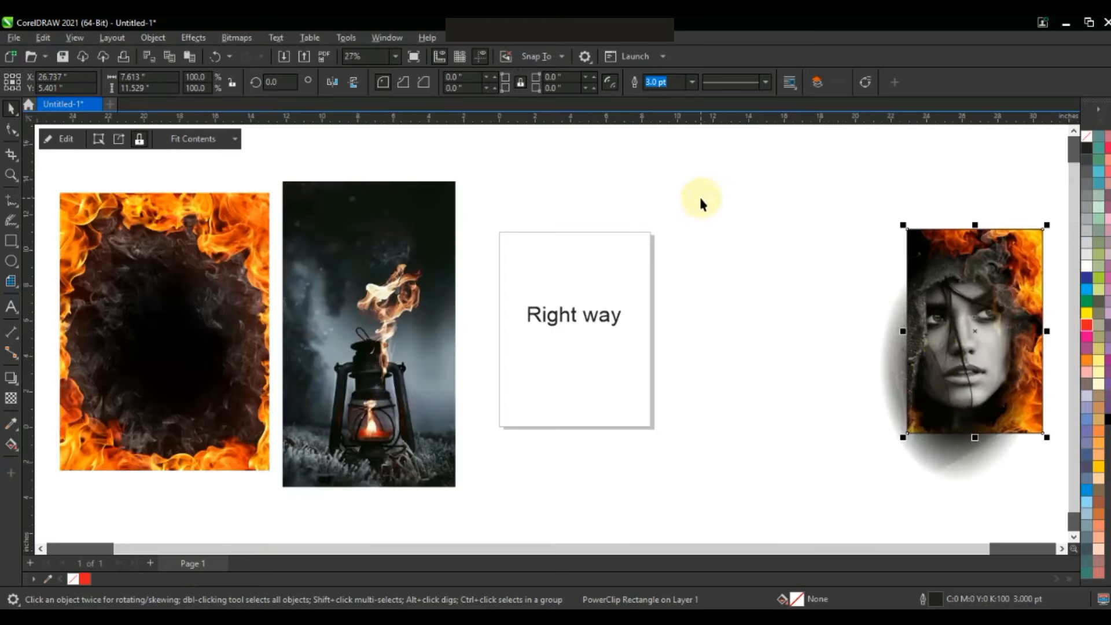
# - Leave a copy of the faded portrait on the empty canvas and PowerClip the original portrait inside the outlined rectangle
pyautogui.keyDown('ctrl'); pyautogui.click(945, 362); pyautogui.keyUp('ctrl')
pyautogui.moveTo(959, 354); pyautogui.dragTo(761, 402)
pyautogui.rightClick(943, 354)
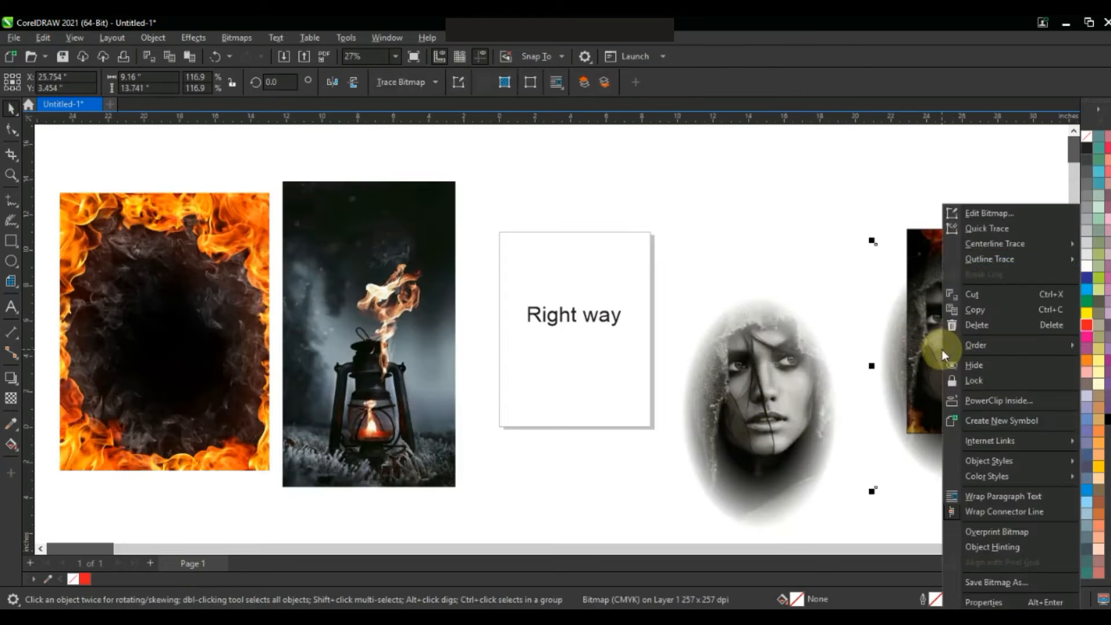
pyautogui.click(975, 398)
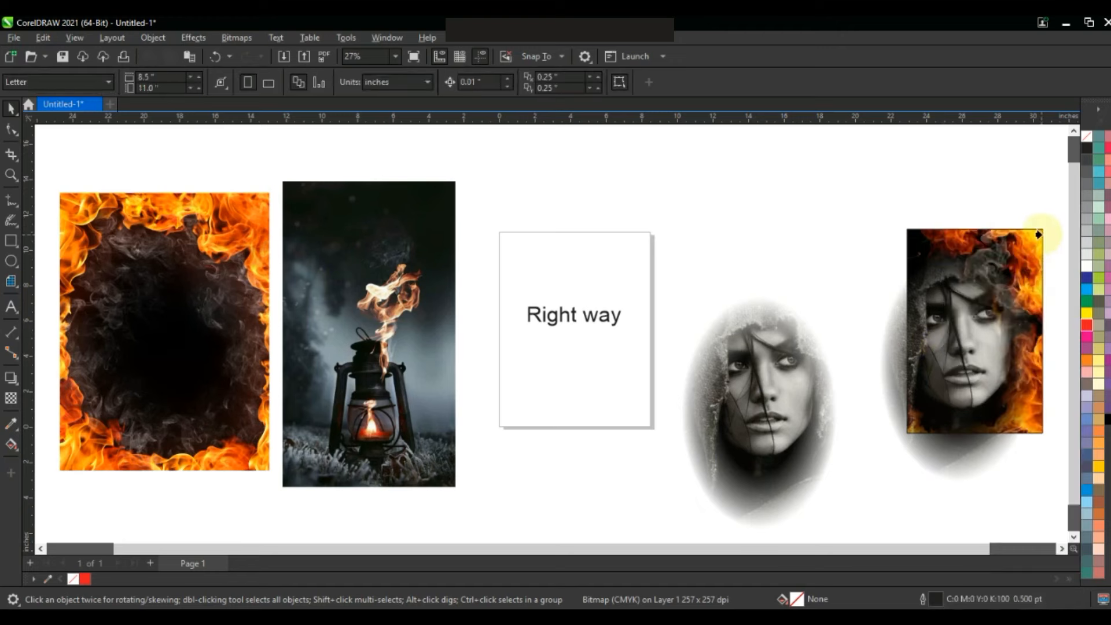
pyautogui.click(1039, 234)
pyautogui.click(985, 184)
# - Place the orange flame frame image behind the portrait copy and enlarge the portrait to about 150%, roughly 11.8 by 17.7 inches
pyautogui.moveTo(151, 311); pyautogui.dragTo(762, 324)
pyautogui.keyDown('alt'); pyautogui.click(782, 409); pyautogui.keyUp('alt')
pyautogui.moveTo(782, 409); pyautogui.dragTo(785, 362)
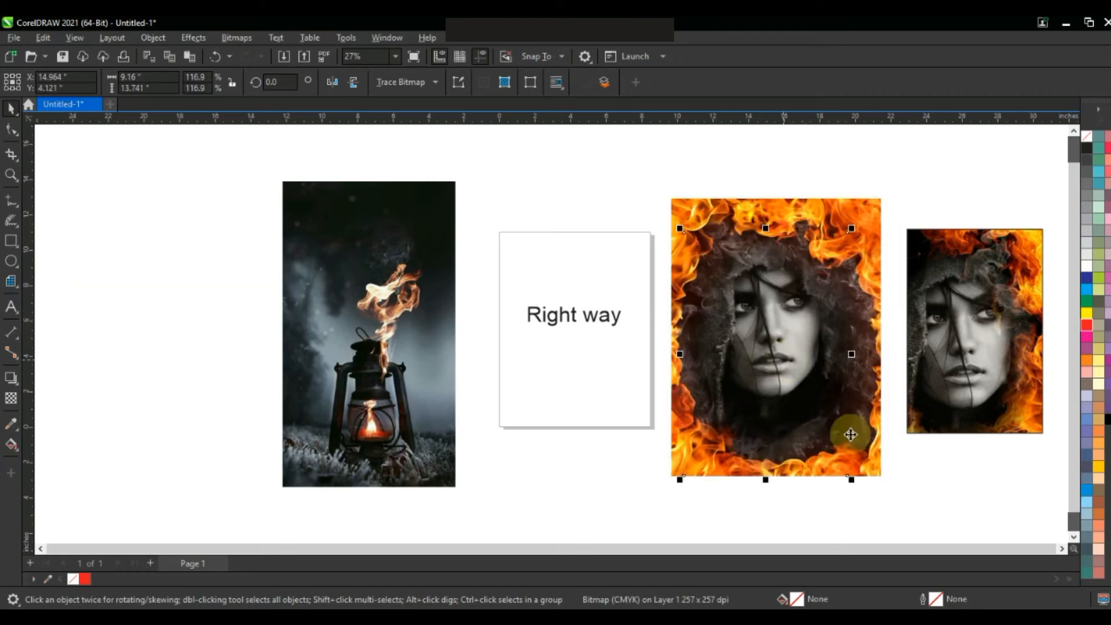
pyautogui.moveTo(851, 480); pyautogui.dragTo(885, 506)
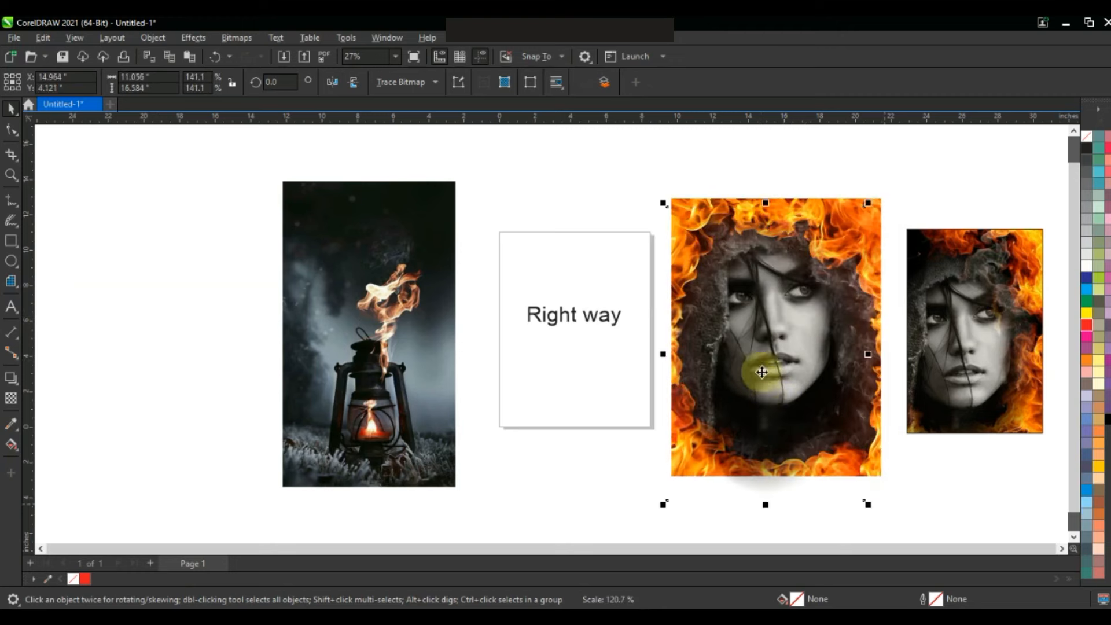
pyautogui.moveTo(763, 373); pyautogui.dragTo(771, 390)
pyautogui.moveTo(877, 219)
pyautogui.mouseDown()
pyautogui.moveTo(894, 218)
pyautogui.moveTo(887, 204)
pyautogui.mouseUp()
pyautogui.moveTo(781, 356); pyautogui.dragTo(785, 348)
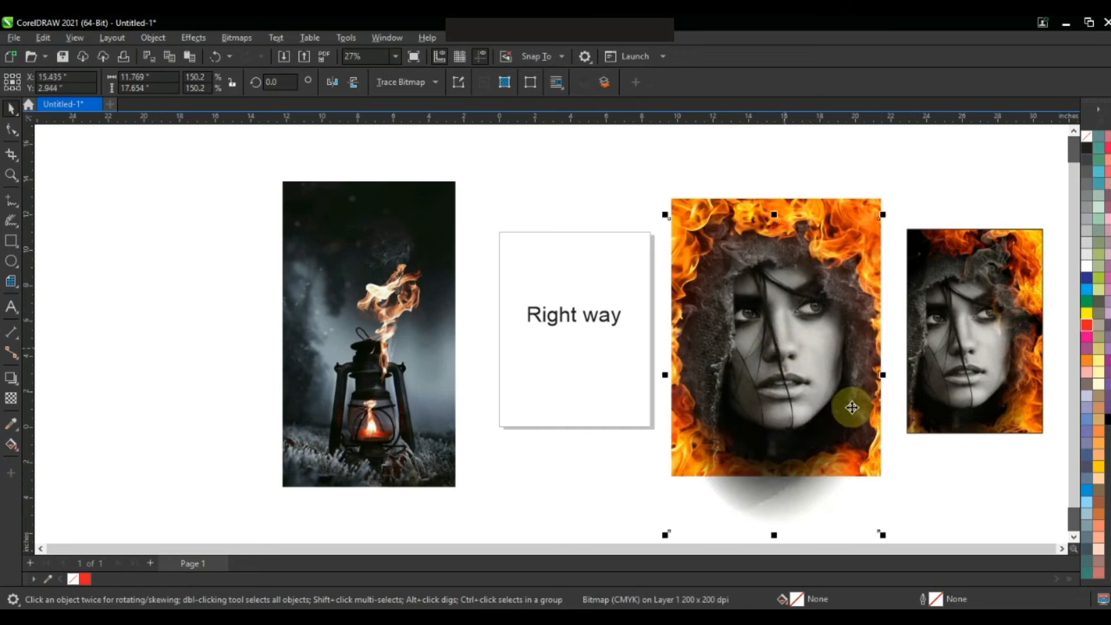
# - Crop the portrait's lower overflow by moving its bottom nodes up to just inside the flame frame image
pyautogui.click(11, 130)
pyautogui.moveTo(635, 499); pyautogui.dragTo(904, 549)
pyautogui.moveTo(880, 473); pyautogui.dragTo(881, 414)
pyautogui.moveTo(687, 350); pyautogui.dragTo(674, 412)
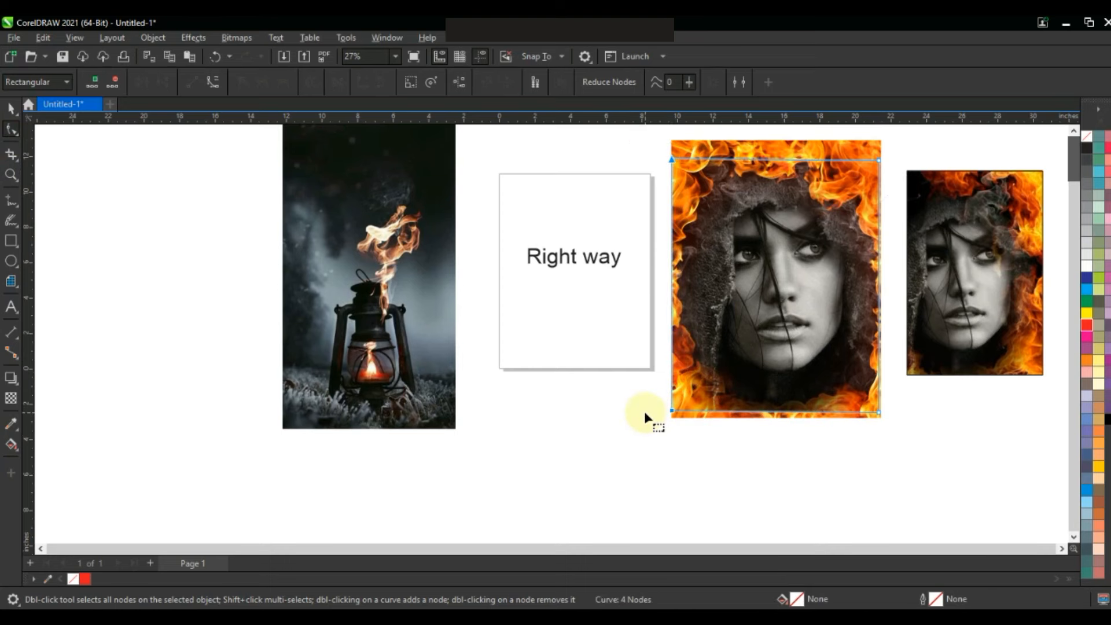
pyautogui.scroll(-1, 644, 411)
pyautogui.click(13, 107)
pyautogui.click(458, 489)
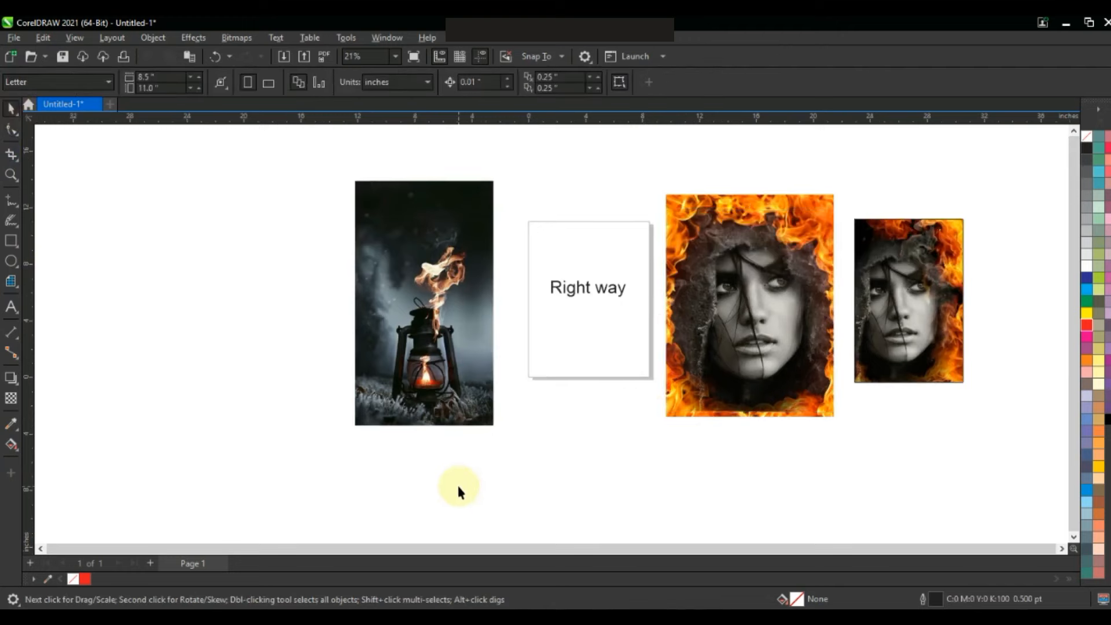
# - Align the cropped portrait with the bottom edge of the orange flame frame image
pyautogui.click(707, 376)
pyautogui.click(776, 421)
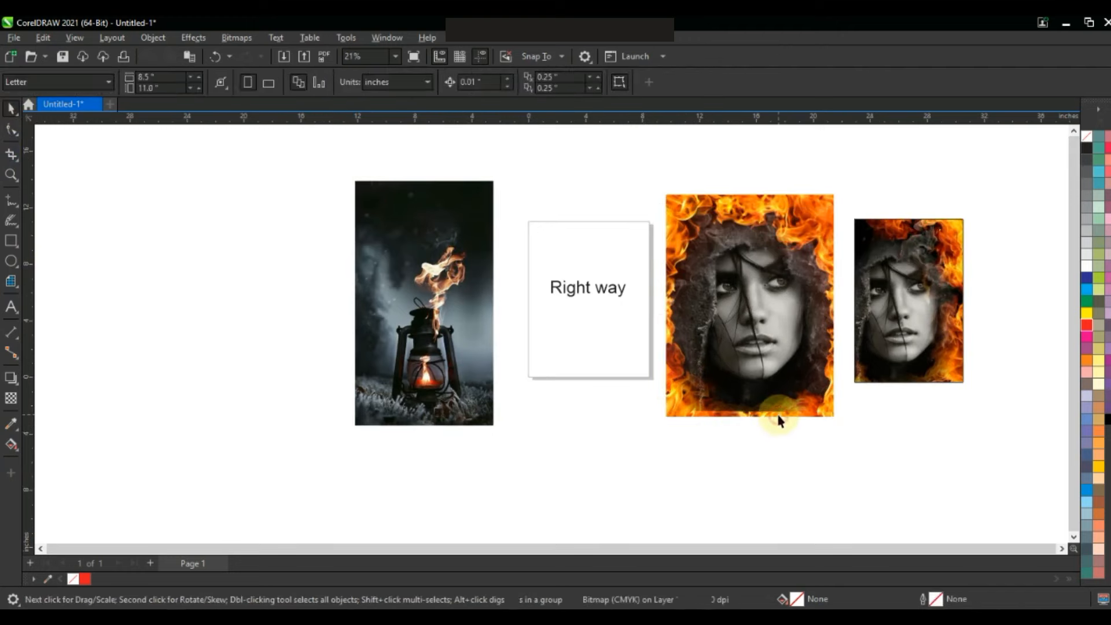
pyautogui.moveTo(735, 378); pyautogui.dragTo(846, 437)
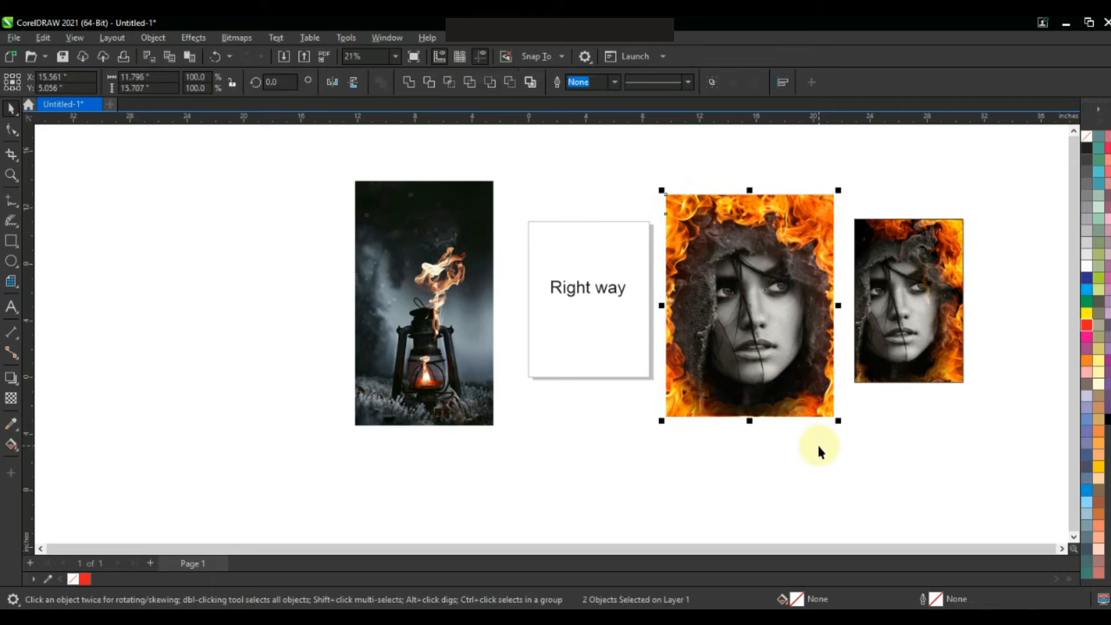
pyautogui.click(783, 460)
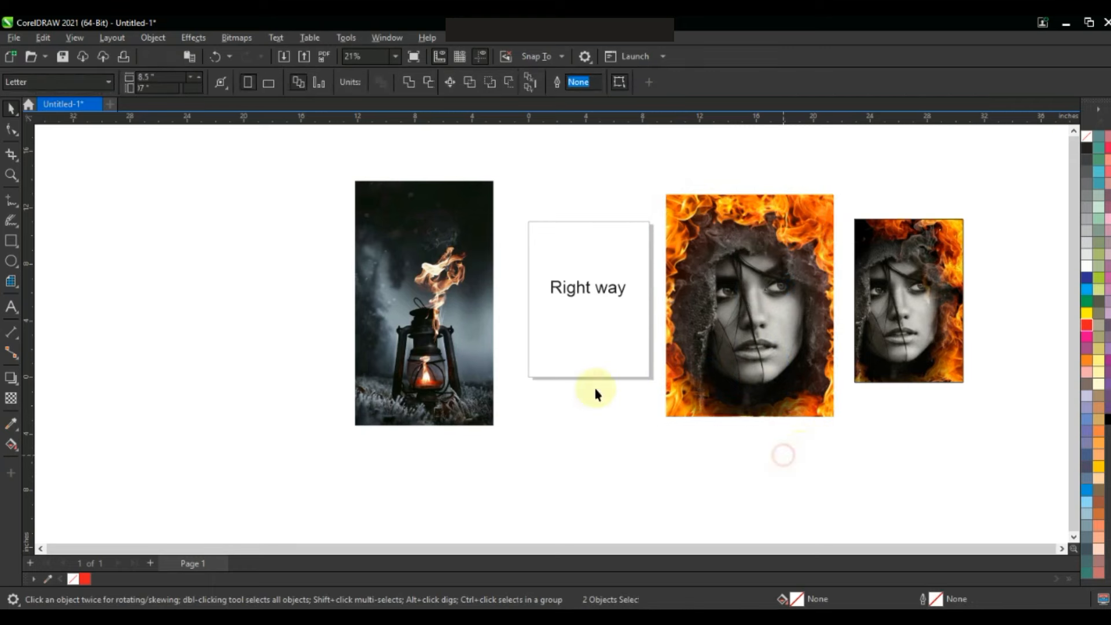
# - Duplicate the cropped portrait from the flame frame image onto the lantern image
pyautogui.click(11, 175)
pyautogui.moveTo(339, 149); pyautogui.dragTo(978, 434)
pyautogui.click(11, 108)
pyautogui.click(887, 351)
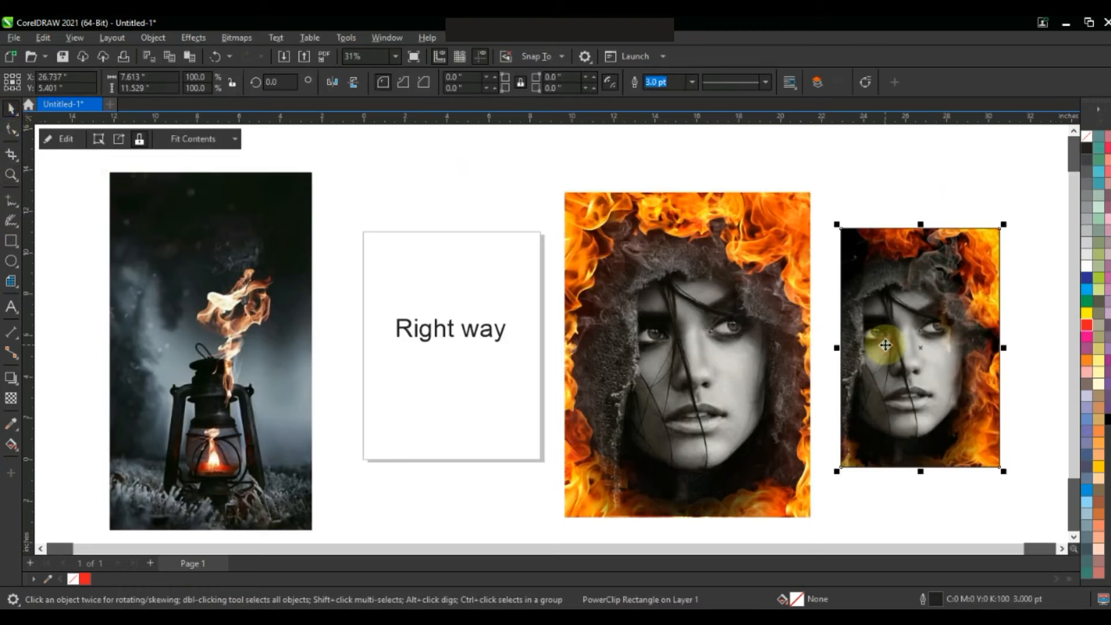
pyautogui.moveTo(702, 399); pyautogui.dragTo(238, 327)
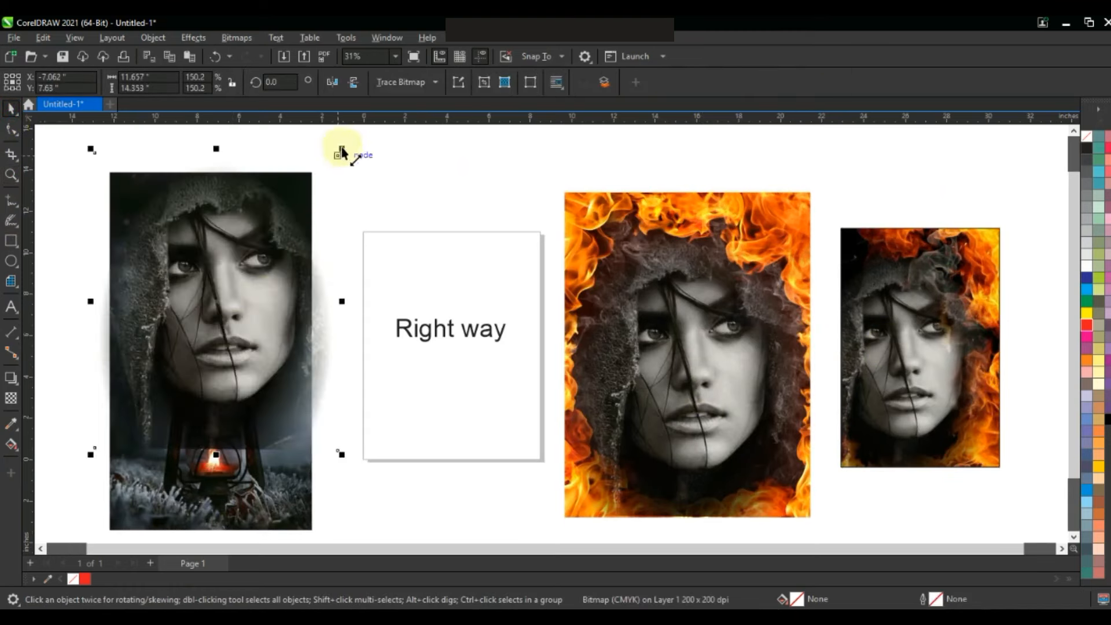
# - Shrink the duplicated portrait to about 102%, roughly 7.9 by 9.7 inches, at the lantern image's upper-left corner
pyautogui.moveTo(342, 152); pyautogui.dragTo(295, 207)
pyautogui.moveTo(247, 347); pyautogui.dragTo(259, 311)
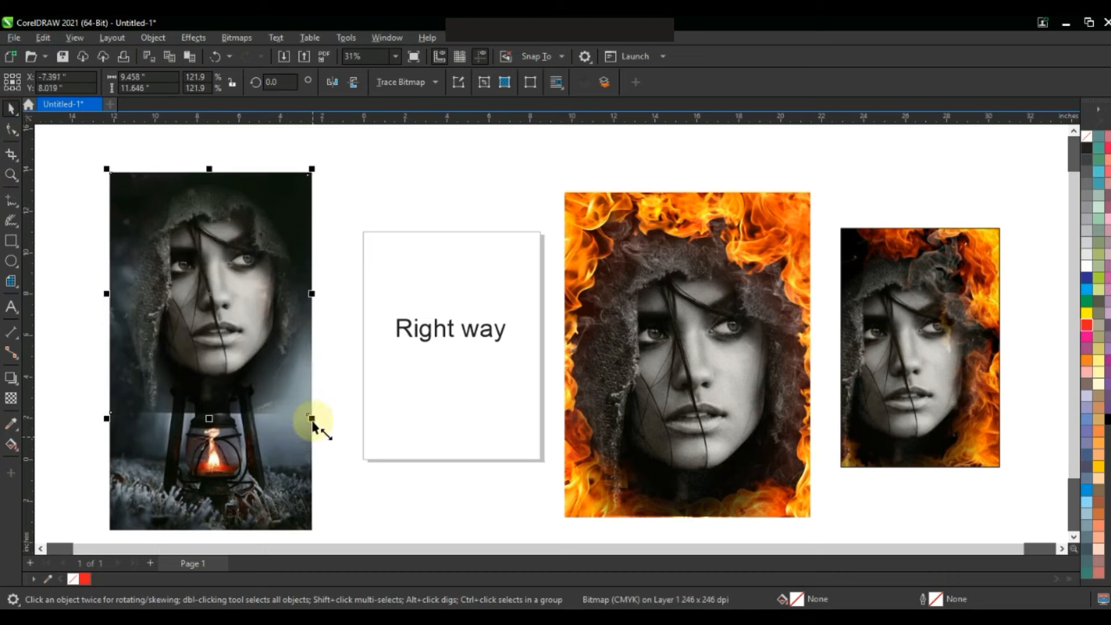
pyautogui.moveTo(311, 418); pyautogui.dragTo(280, 378)
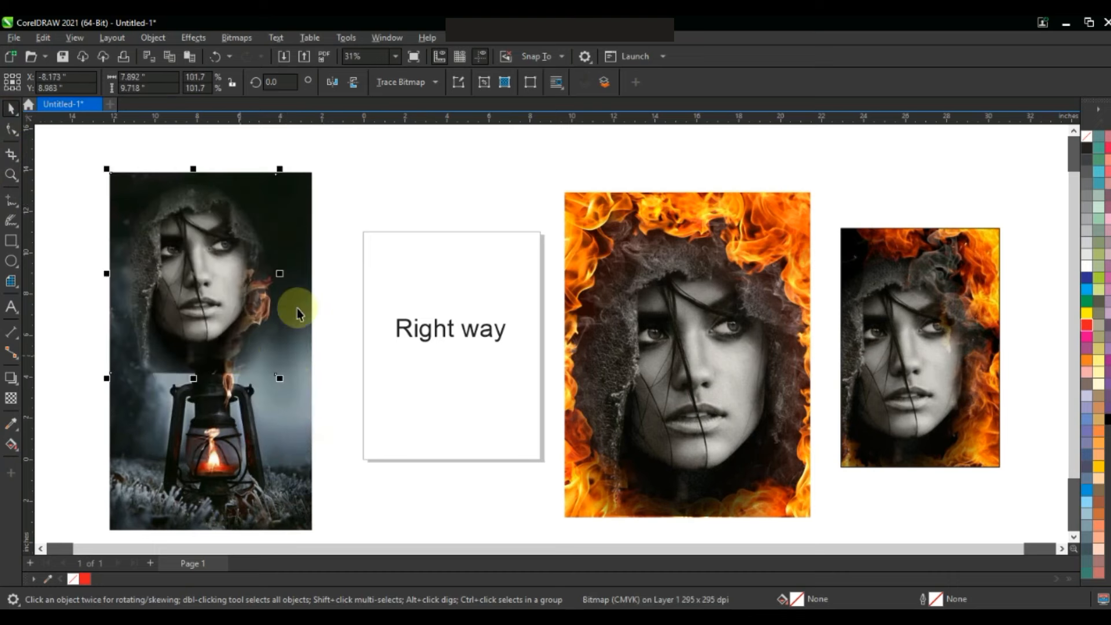
pyautogui.moveTo(199, 344)
pyautogui.mouseDown()
pyautogui.moveTo(208, 347)
pyautogui.moveTo(191, 344)
pyautogui.mouseUp()
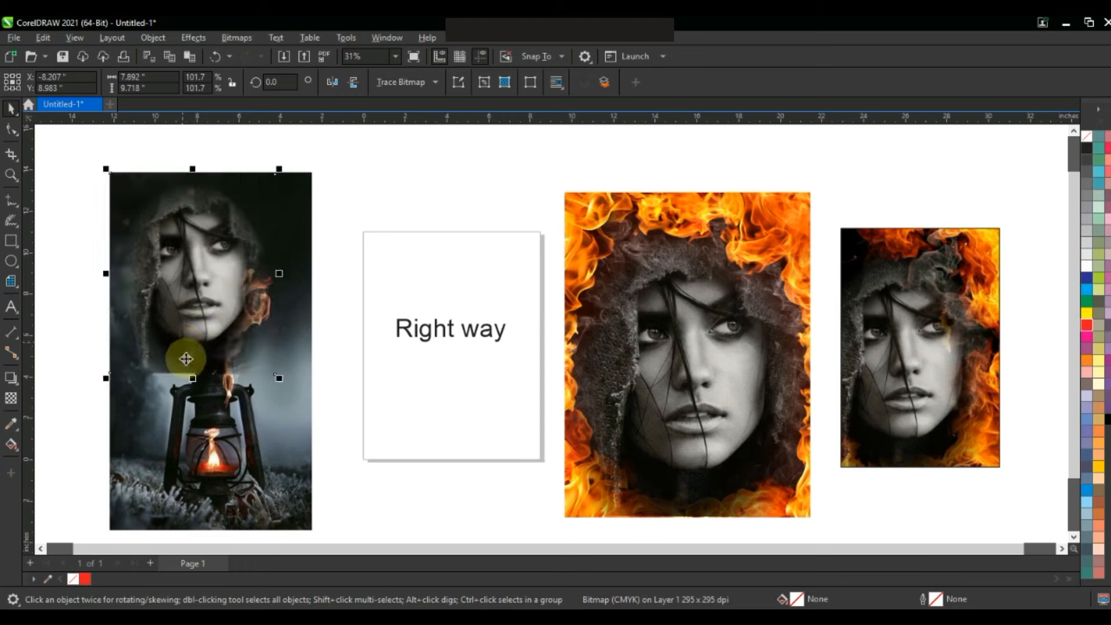
# - Apply a linear fountain transparency at about -72.7° to the portrait over the lantern, fading it out from mid-face to just below the chin
pyautogui.click(11, 398)
pyautogui.moveTo(178, 282); pyautogui.dragTo(198, 366)
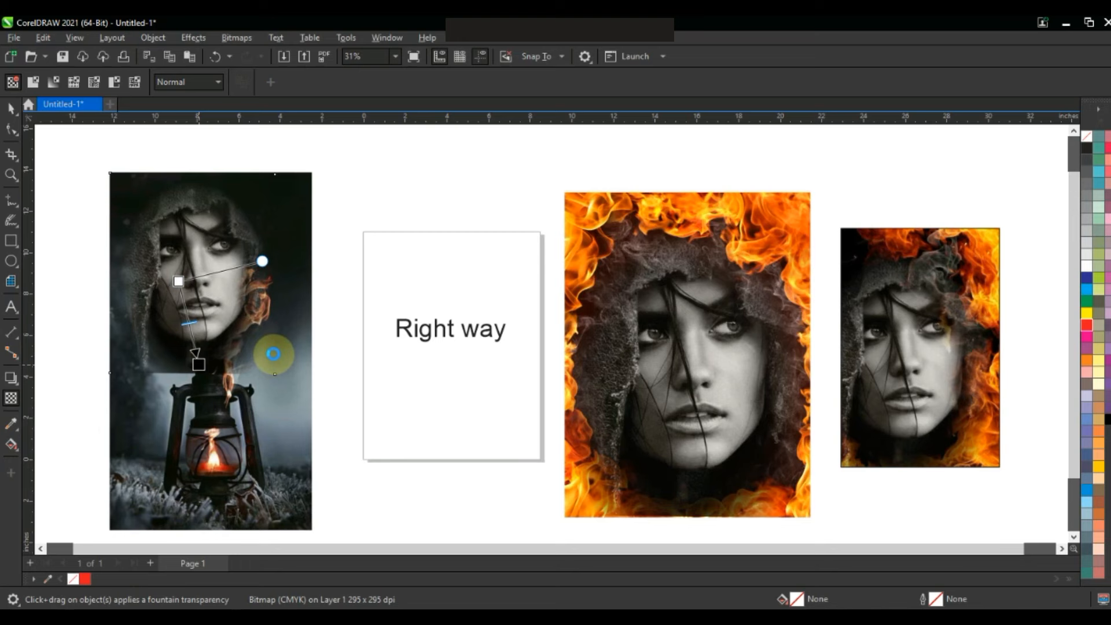
pyautogui.click(274, 353)
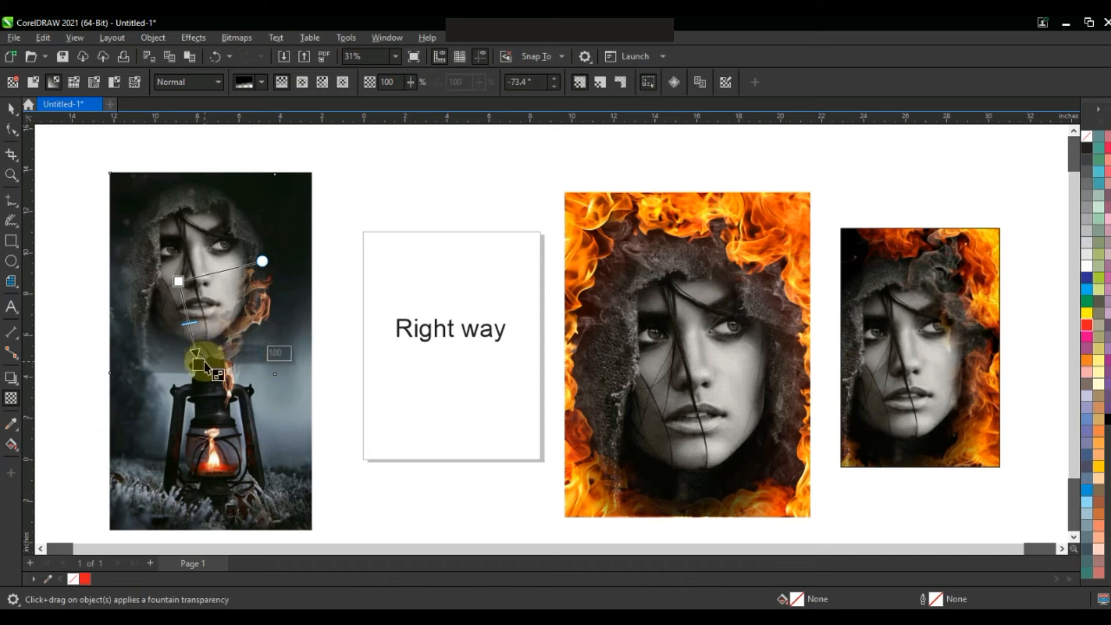
pyautogui.moveTo(199, 364); pyautogui.dragTo(191, 334)
pyautogui.click(10, 109)
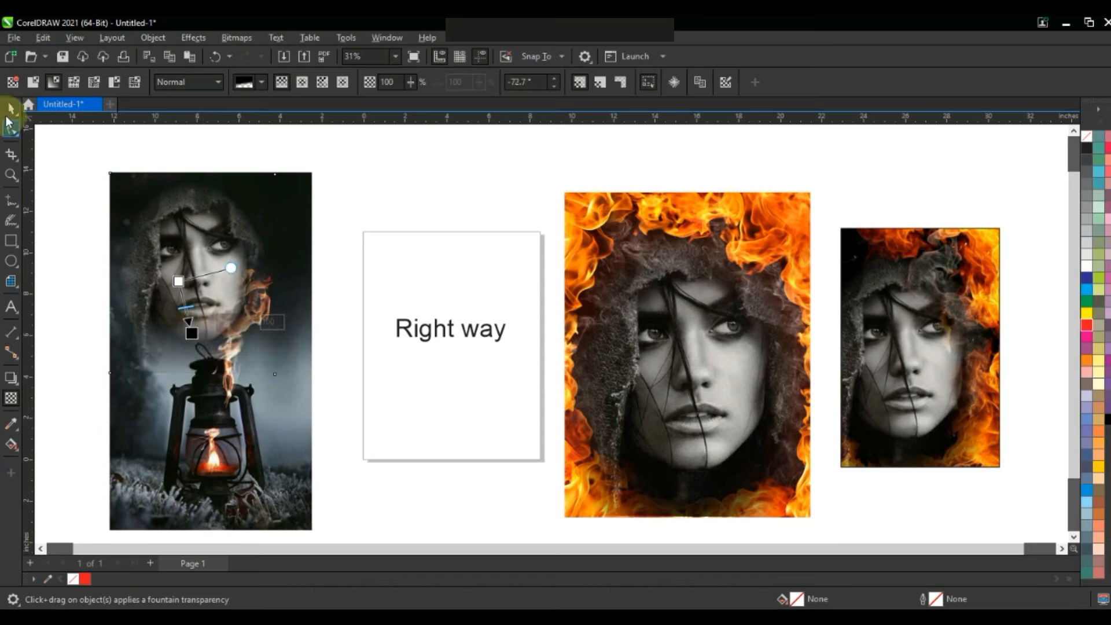
# - Enlarge the lantern portrait to about 123%, roughly 9.5 by 11.7 inches, matching the lantern image's width, and show all objects
pyautogui.click(11, 174)
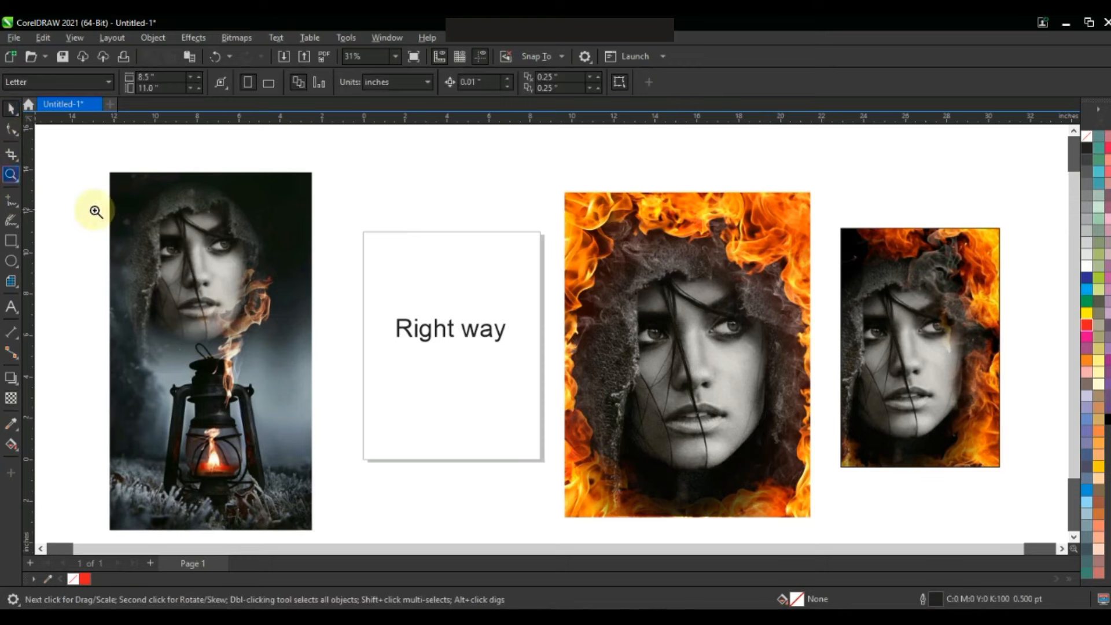
pyautogui.moveTo(113, 175); pyautogui.dragTo(382, 442)
pyautogui.moveTo(374, 442); pyautogui.dragTo(388, 446)
pyautogui.click(11, 109)
pyautogui.click(568, 314)
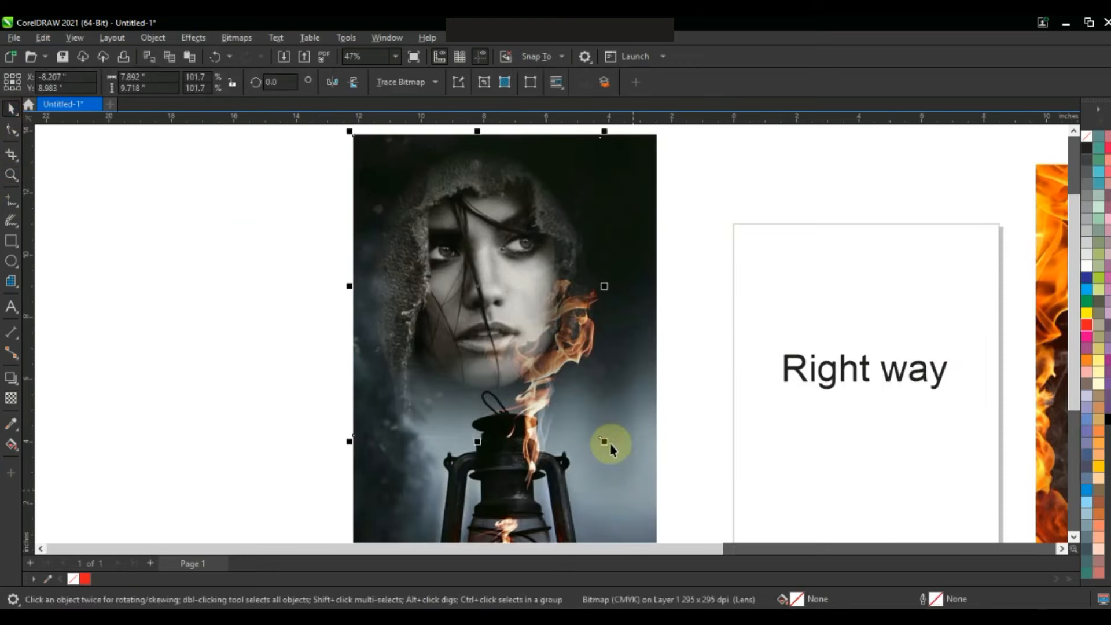
pyautogui.moveTo(604, 441); pyautogui.dragTo(656, 514)
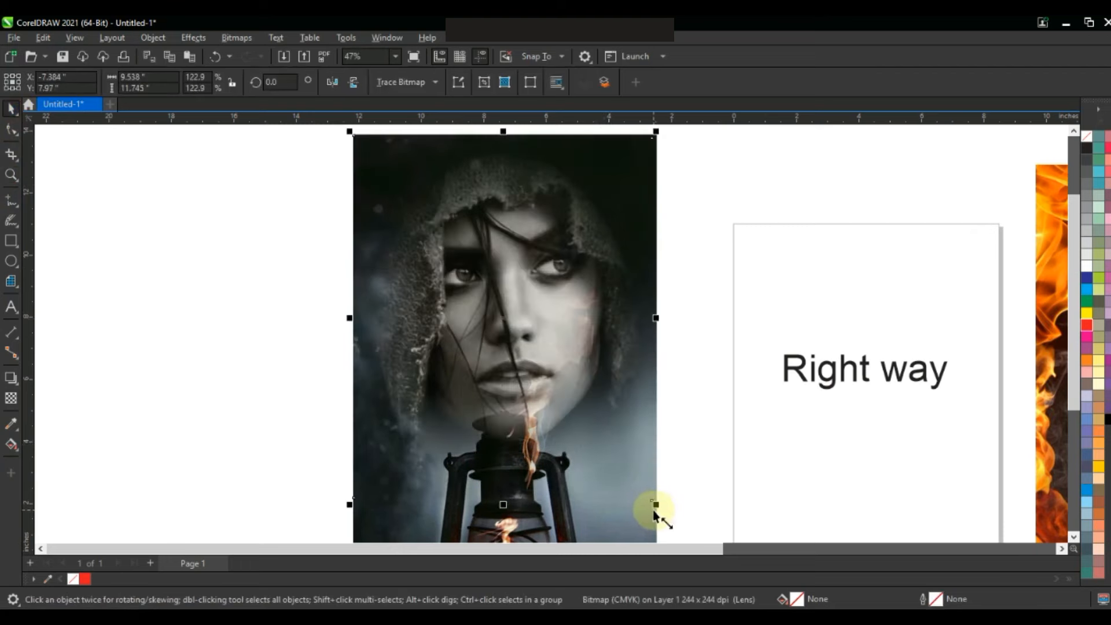
pyautogui.click(738, 354)
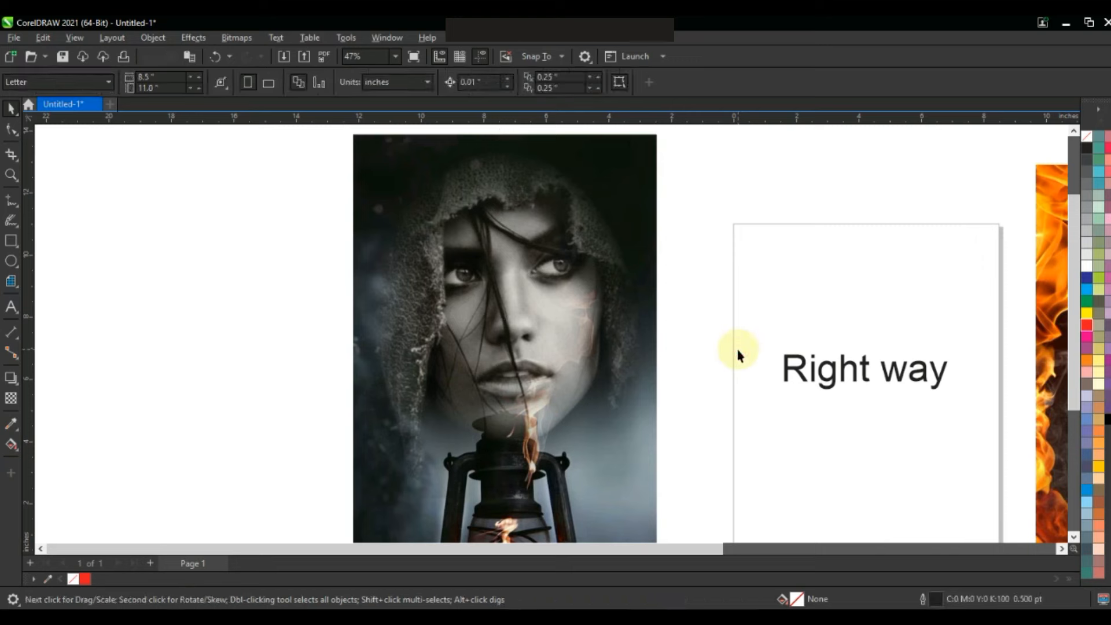
pyautogui.press('F4')
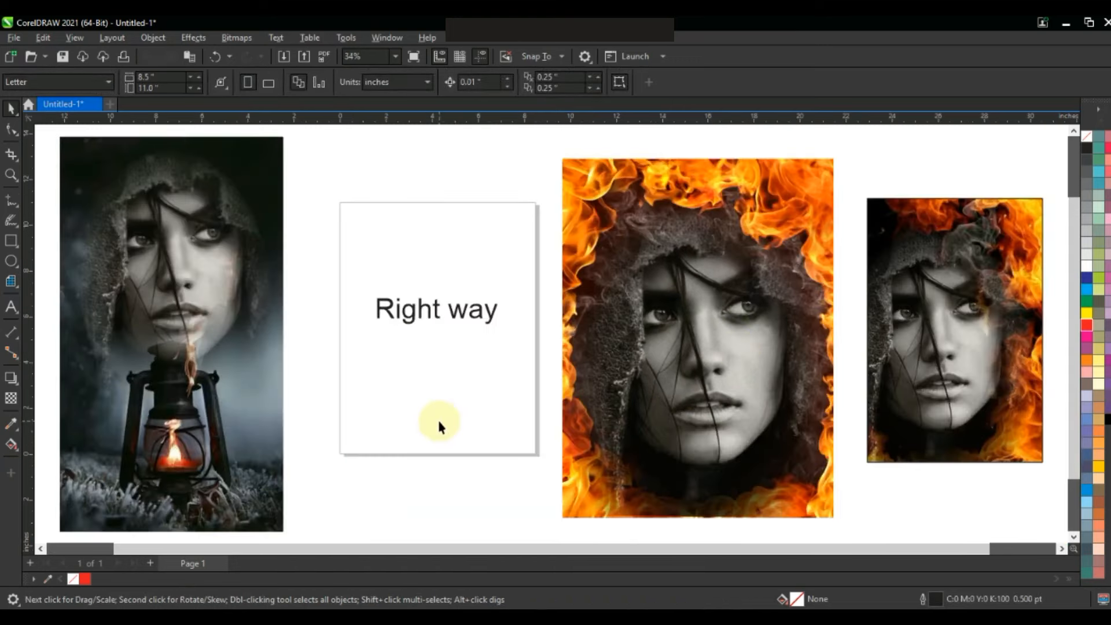